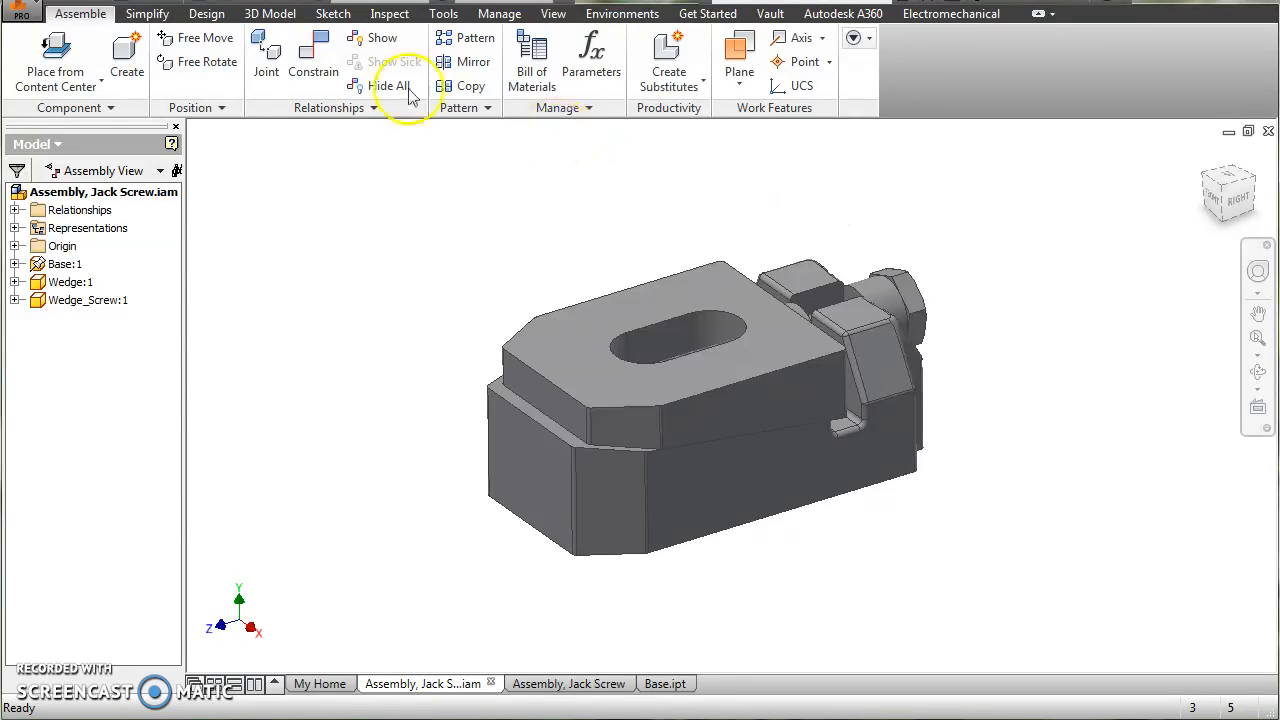
- Create a new presentation file from the Standard.ipn template
{"action": "left_click", "coordinate": [22, 20]}
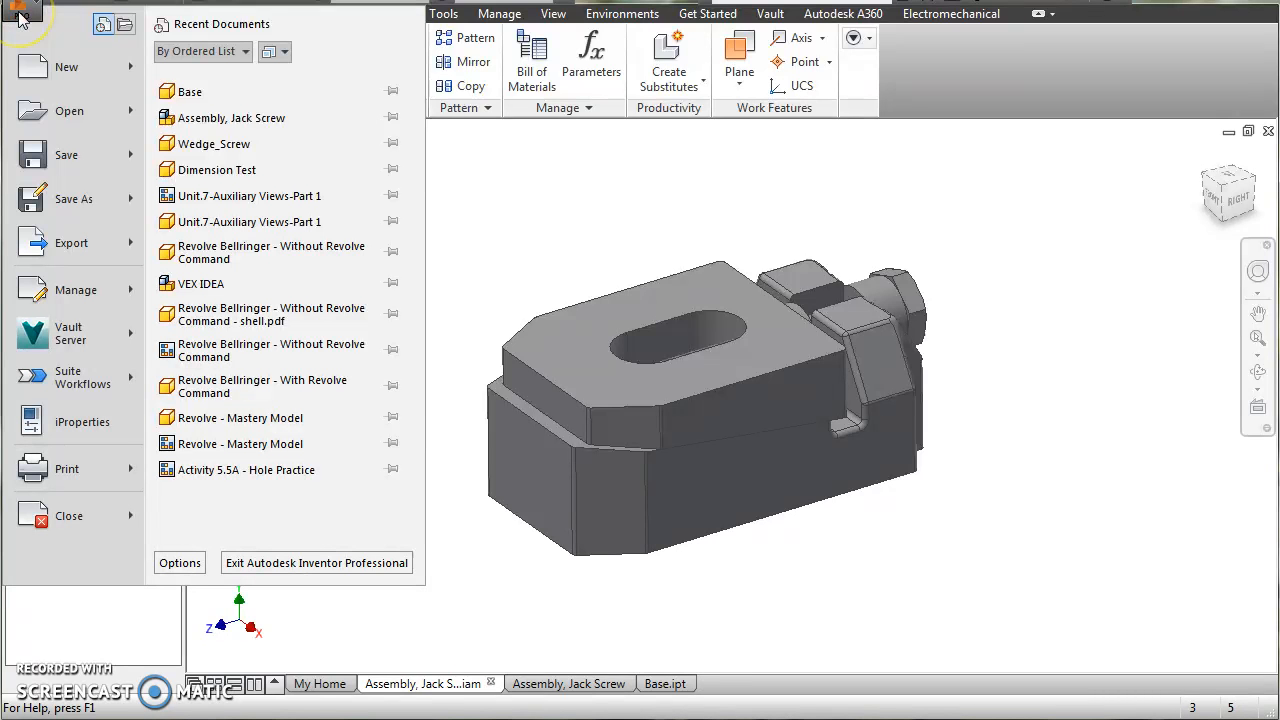
{"action": "left_click", "coordinate": [95, 68]}
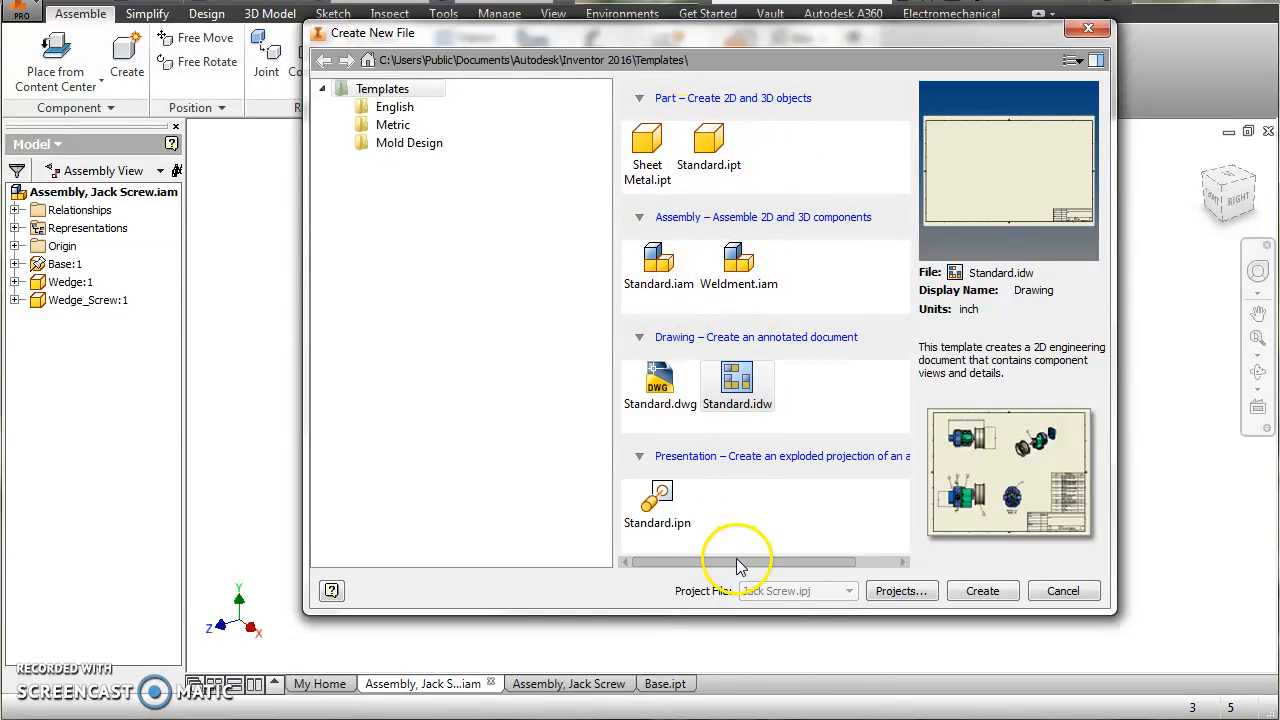
{"action": "left_click", "coordinate": [663, 498]}
{"action": "left_click", "coordinate": [982, 591]}
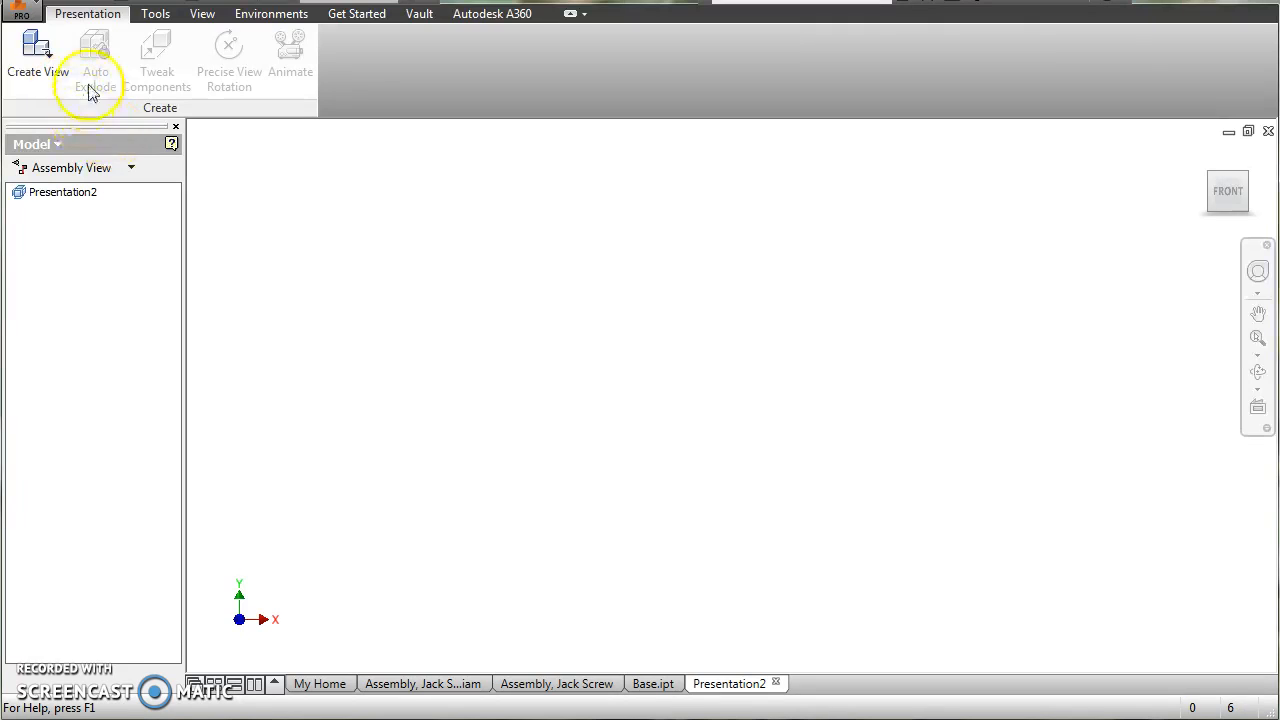
- Try a presentation view of Assembly, Jack Screw.iam with one-level Auto Explode at 1.000 in, and undo it
{"action": "left_click", "coordinate": [45, 60]}
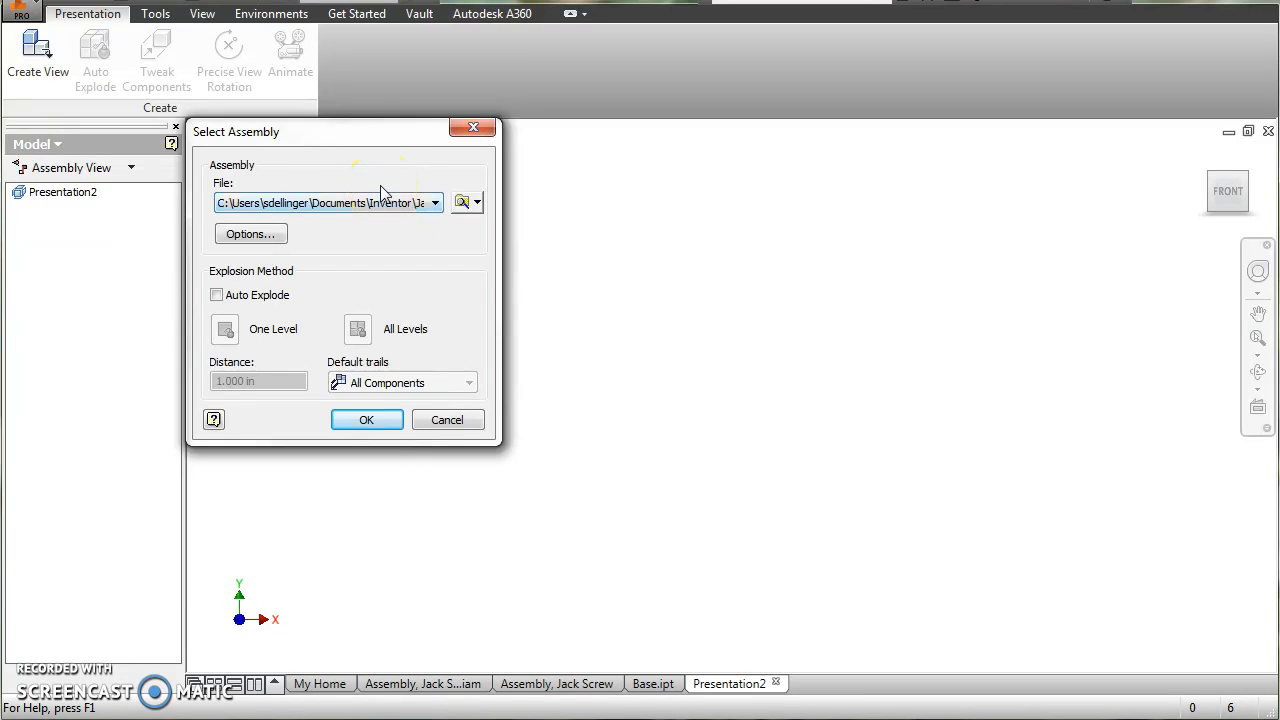
{"action": "left_click", "coordinate": [277, 187]}
{"action": "left_click", "coordinate": [436, 203]}
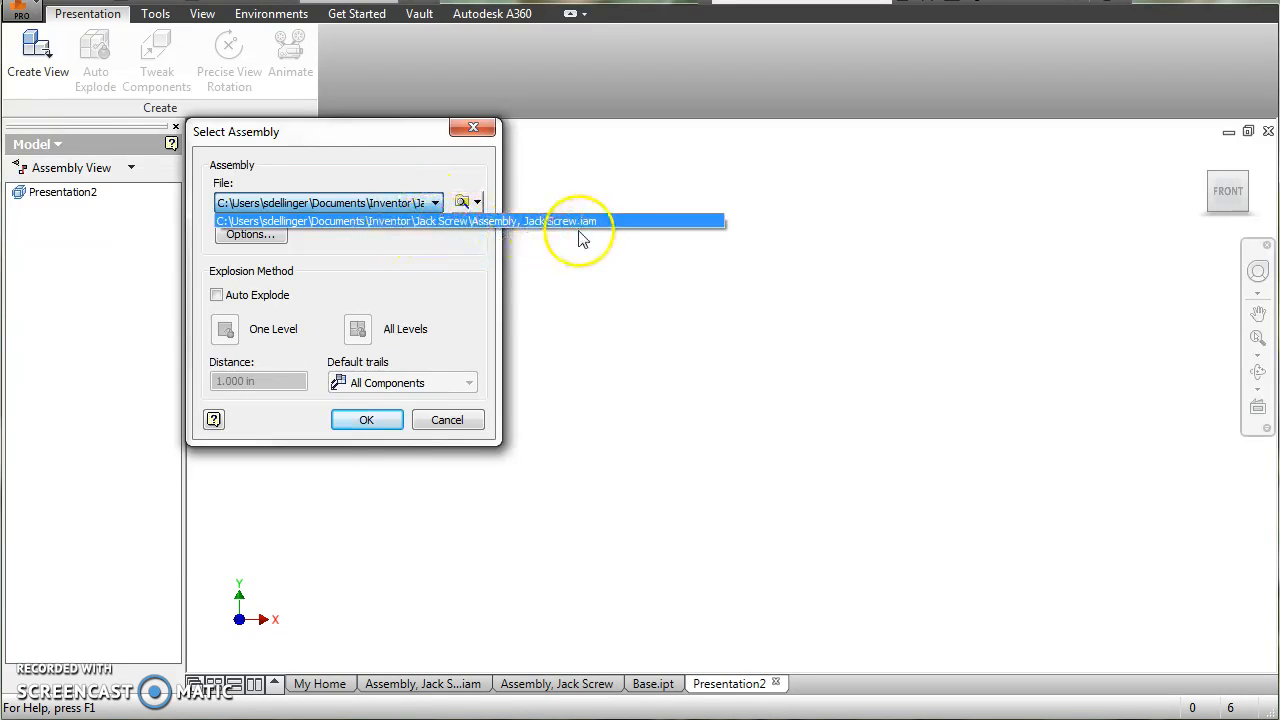
{"action": "left_click", "coordinate": [405, 259]}
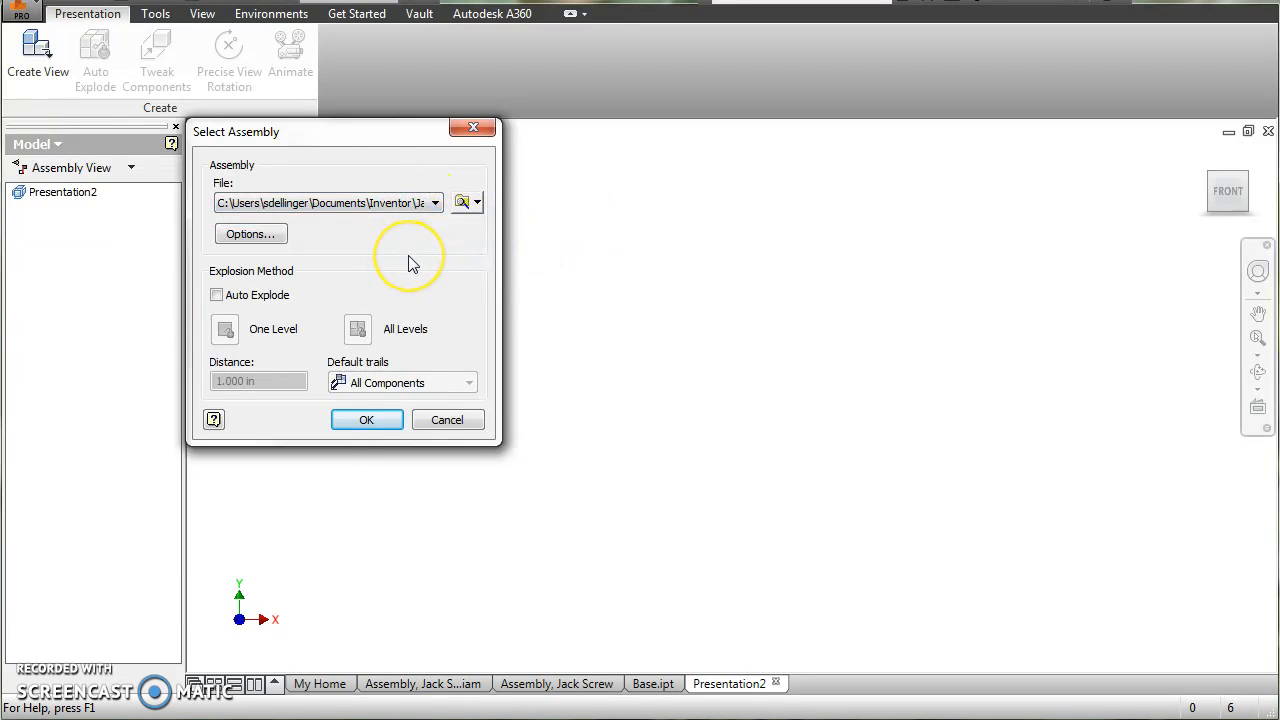
{"action": "left_click", "coordinate": [355, 262]}
{"action": "left_click", "coordinate": [218, 298]}
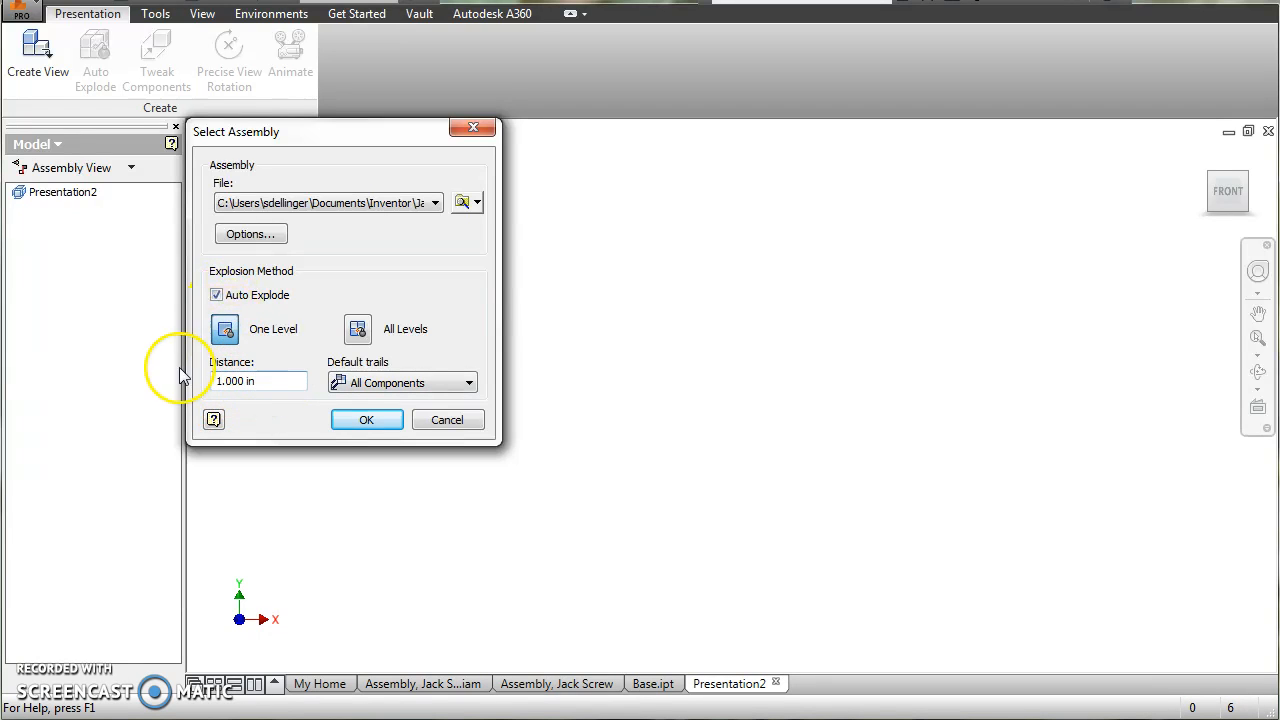
{"action": "left_click", "coordinate": [366, 419]}
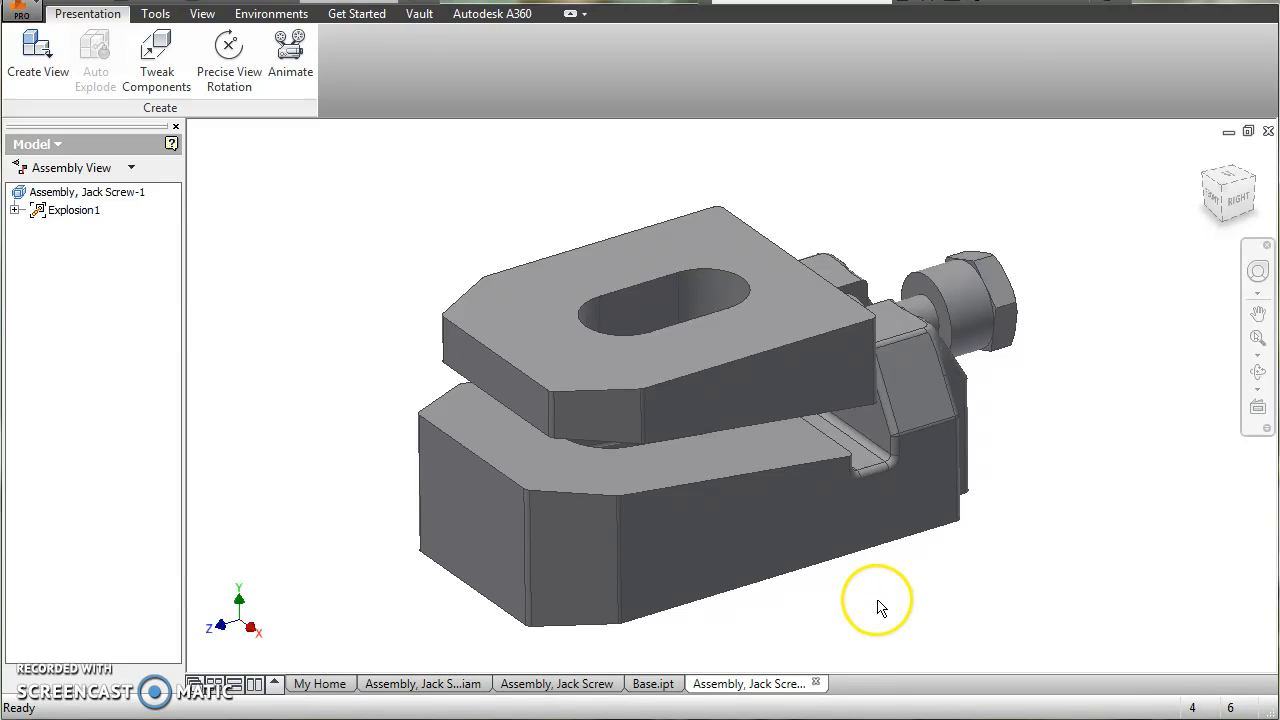
{"action": "key", "text": "ctrl+z"}
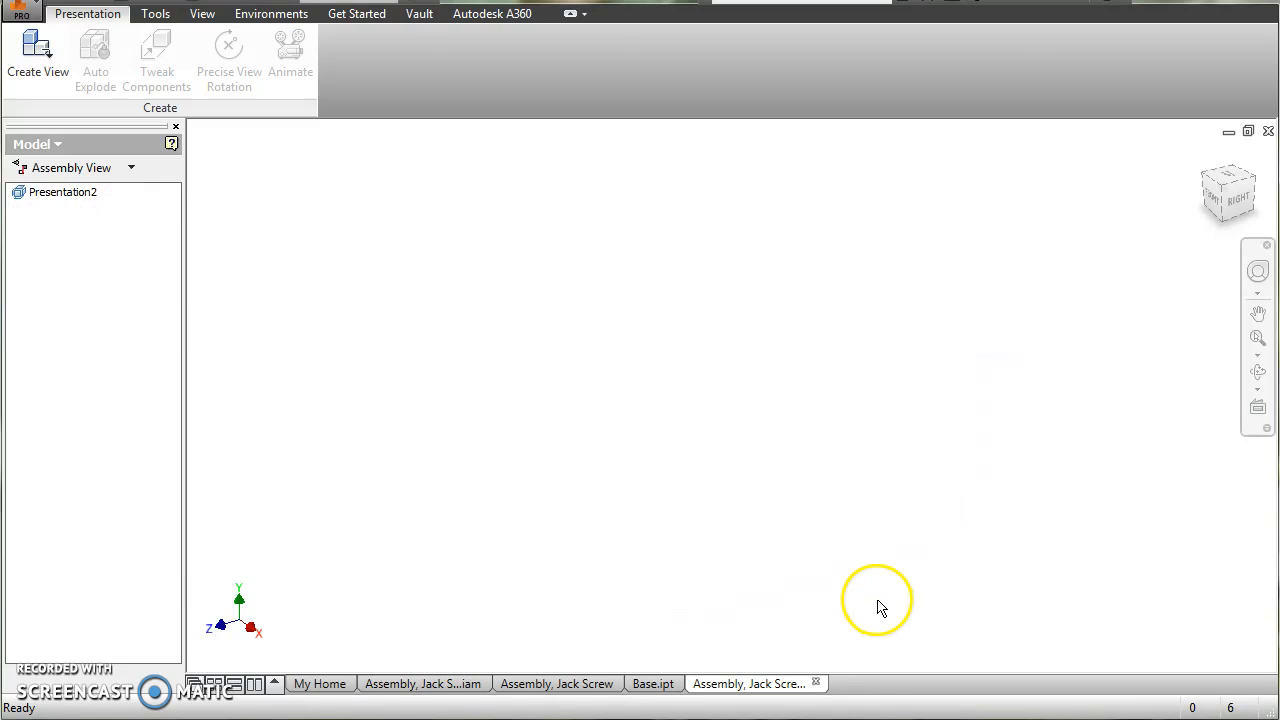
- Create a presentation view of Assembly, Jack Screw.iam with Auto Explode turned off
{"action": "left_click", "coordinate": [37, 56]}
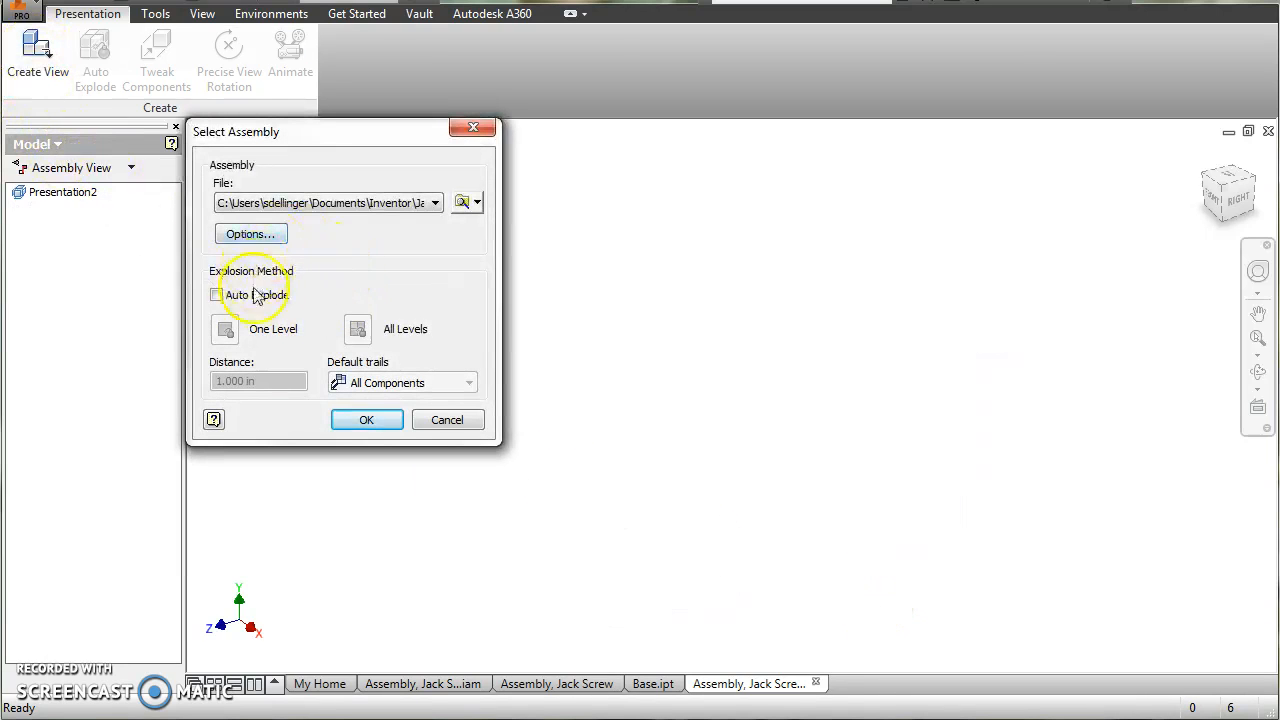
{"action": "left_click", "coordinate": [216, 295]}
{"action": "left_click", "coordinate": [216, 295]}
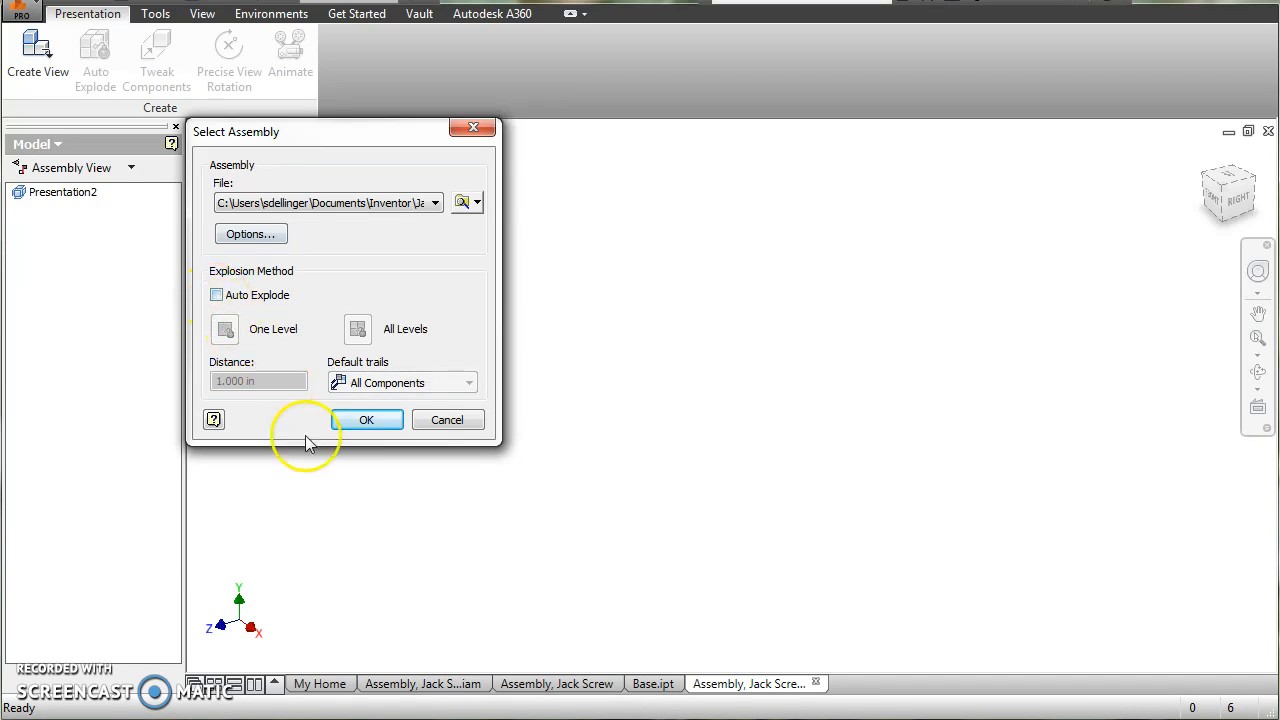
{"action": "left_click", "coordinate": [369, 421]}
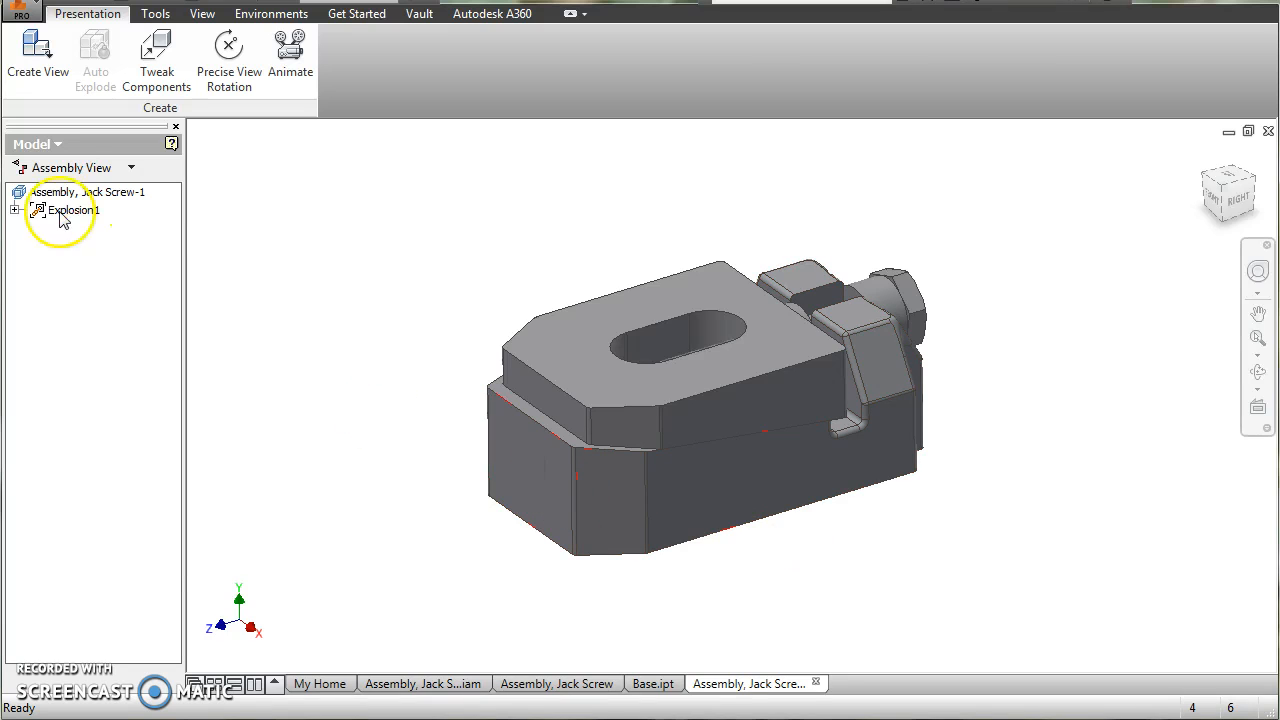
- Tweak the wedge and the wedge screw together, moving them about 6.65 in straight up from the base
{"action": "left_click", "coordinate": [158, 70]}
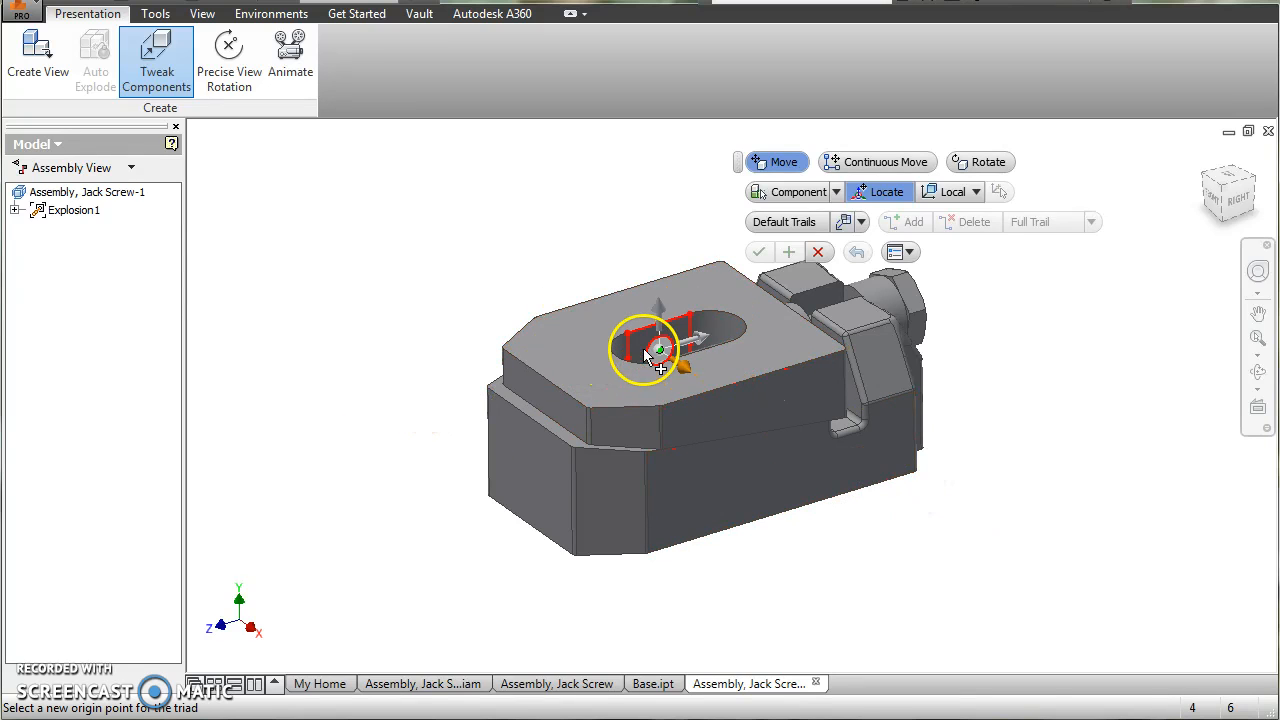
{"action": "left_click", "coordinate": [740, 400]}
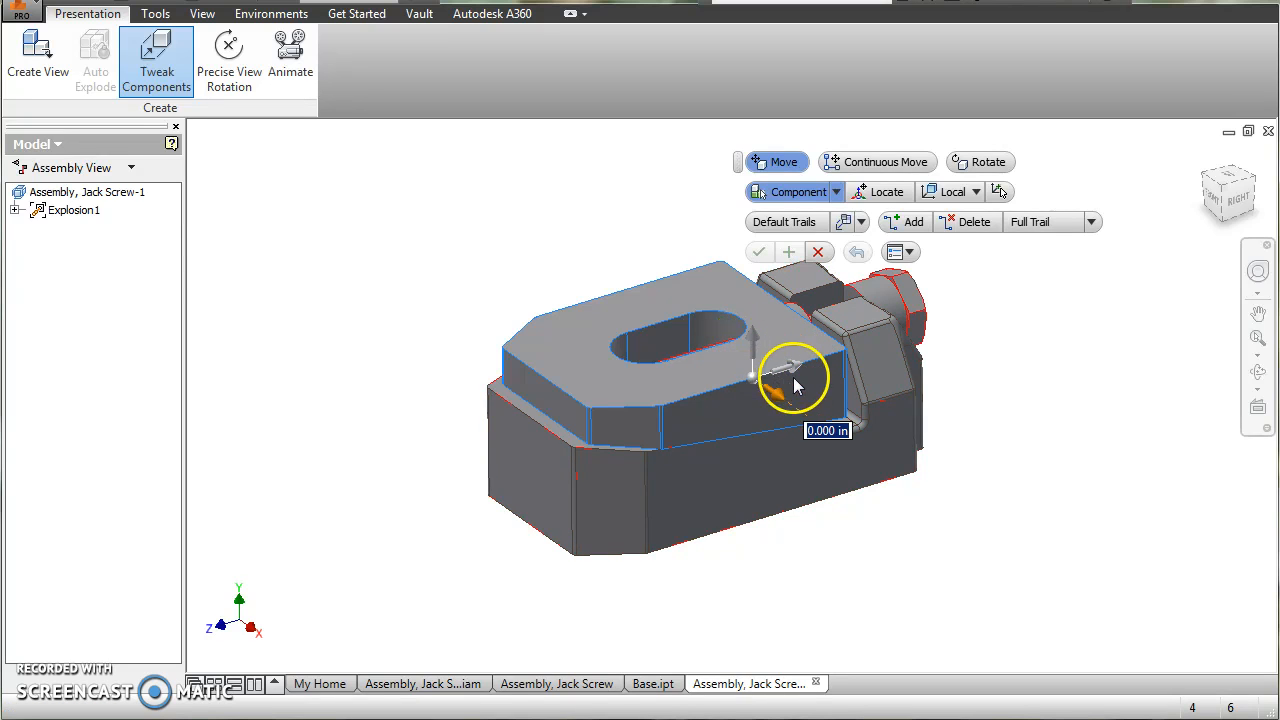
{"action": "left_click", "coordinate": [754, 340]}
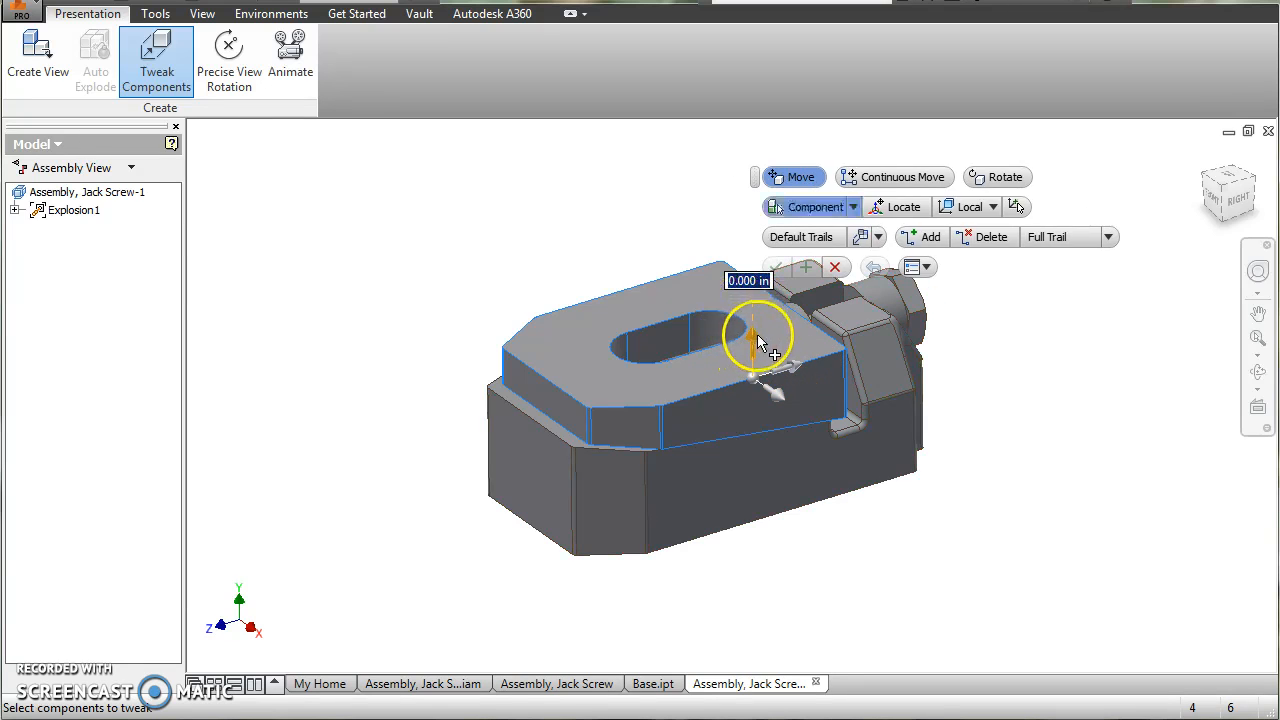
{"action": "left_click_drag", "start_coordinate": [754, 342], "coordinate": [738, 92]}
{"action": "middle_click_drag", "start_coordinate": [937, 438], "coordinate": [888, 543]}
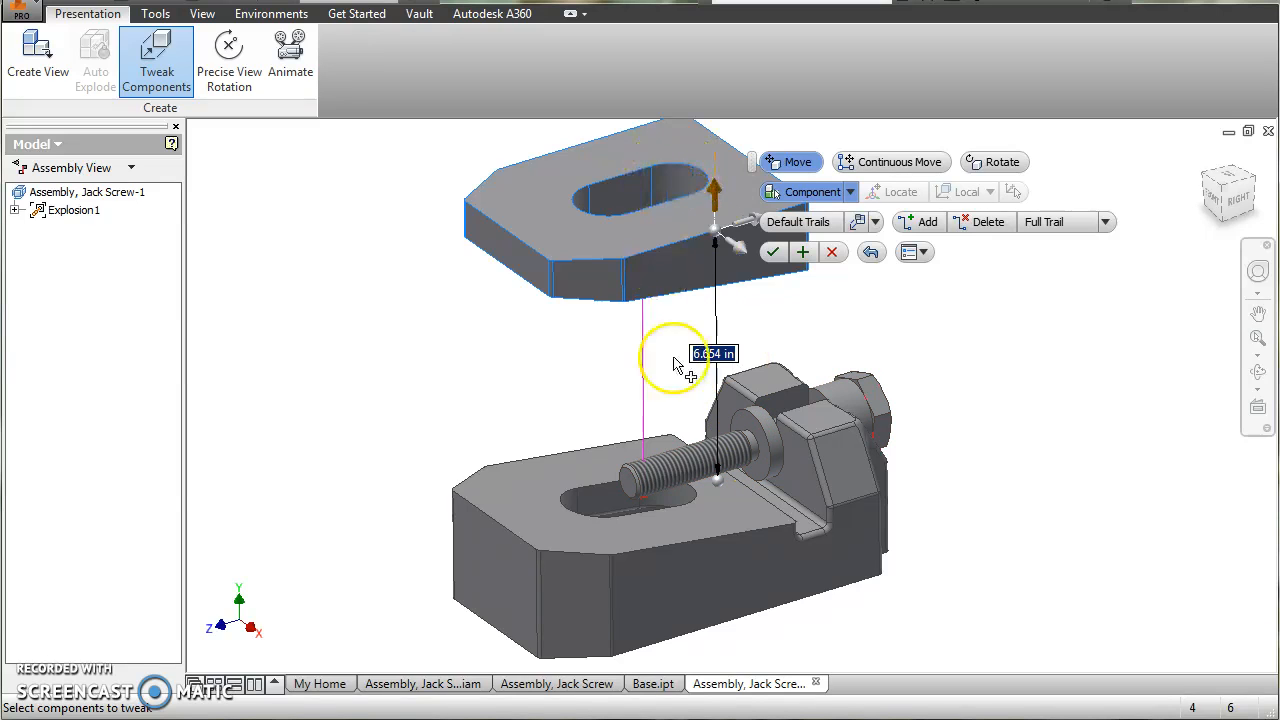
{"action": "left_click", "coordinate": [745, 455]}
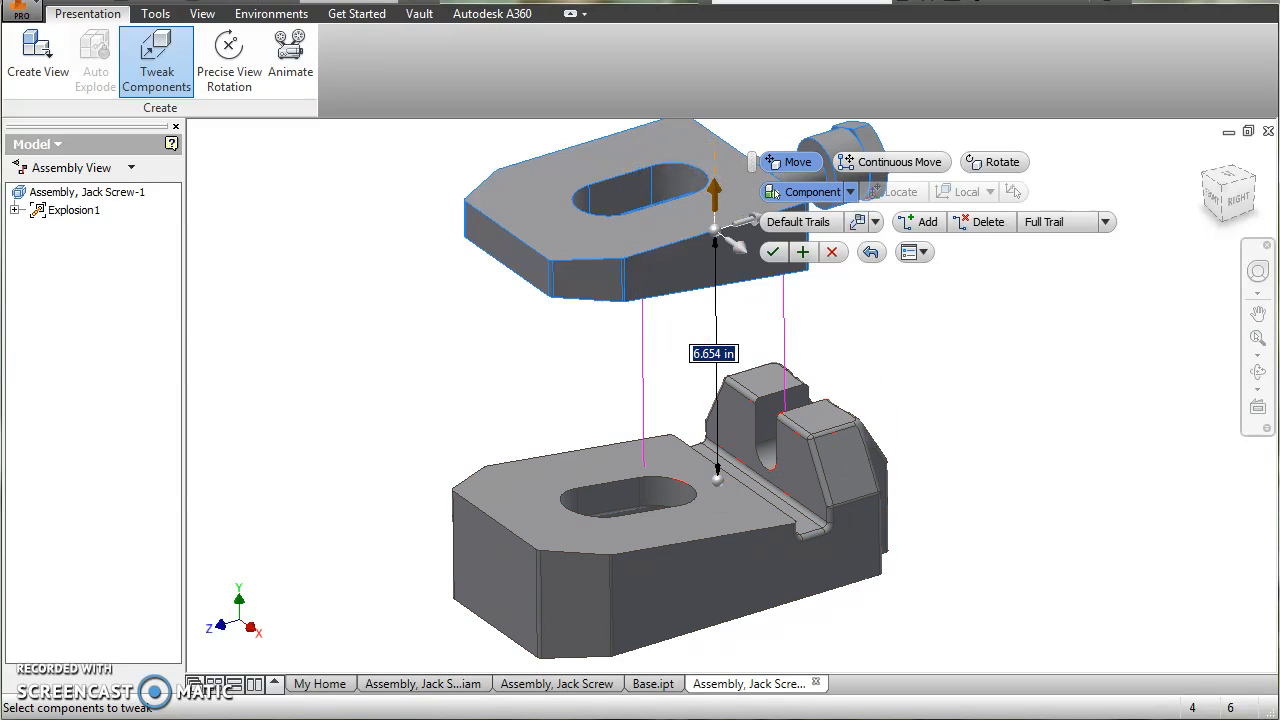
{"action": "left_click", "coordinate": [775, 256]}
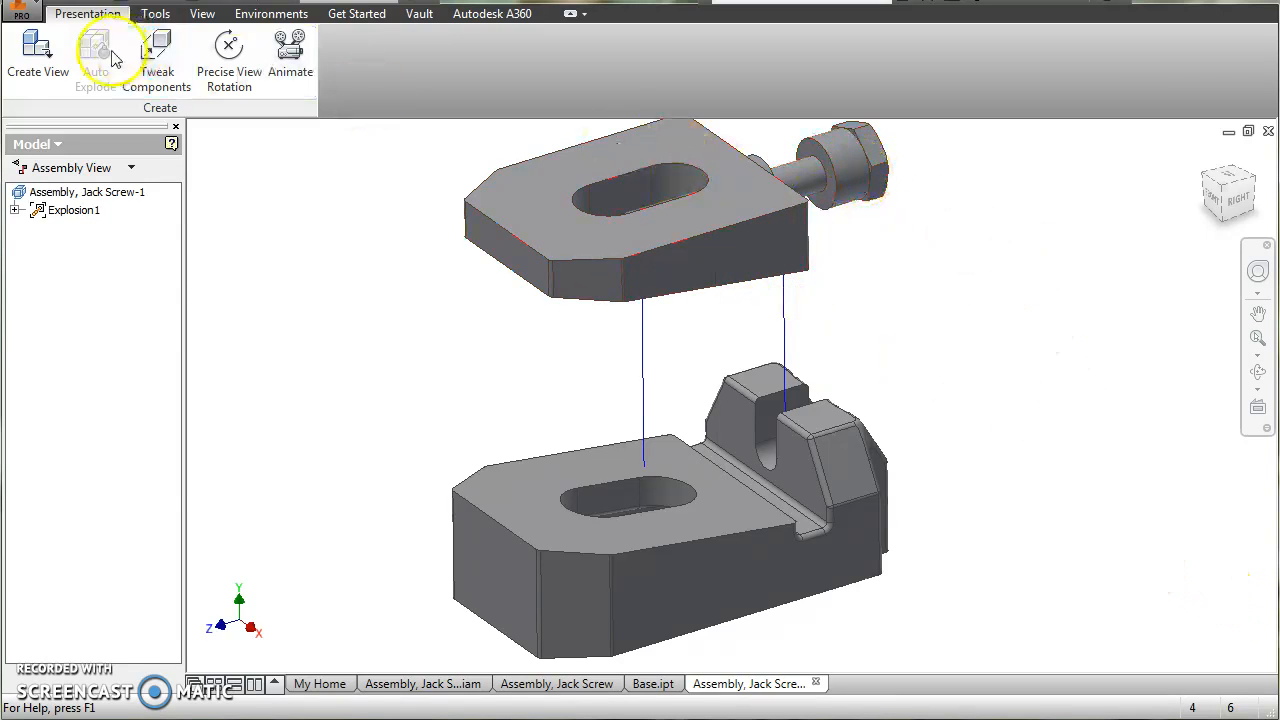
- Tweak the wedge screw alone, moving it outward along its own axis until it is clear of the wedge
{"action": "left_click", "coordinate": [842, 164]}
{"action": "left_click", "coordinate": [156, 55]}
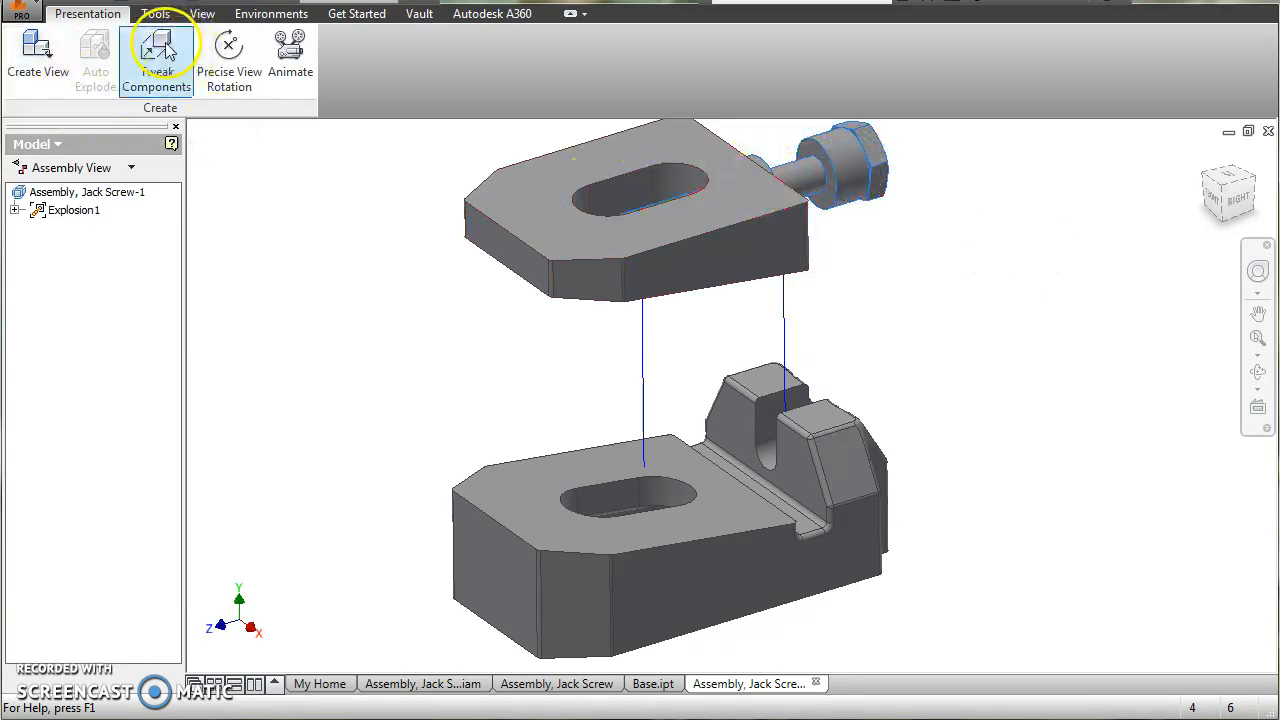
{"action": "left_click", "coordinate": [845, 146]}
{"action": "middle_click_drag", "start_coordinate": [951, 334], "coordinate": [740, 465]}
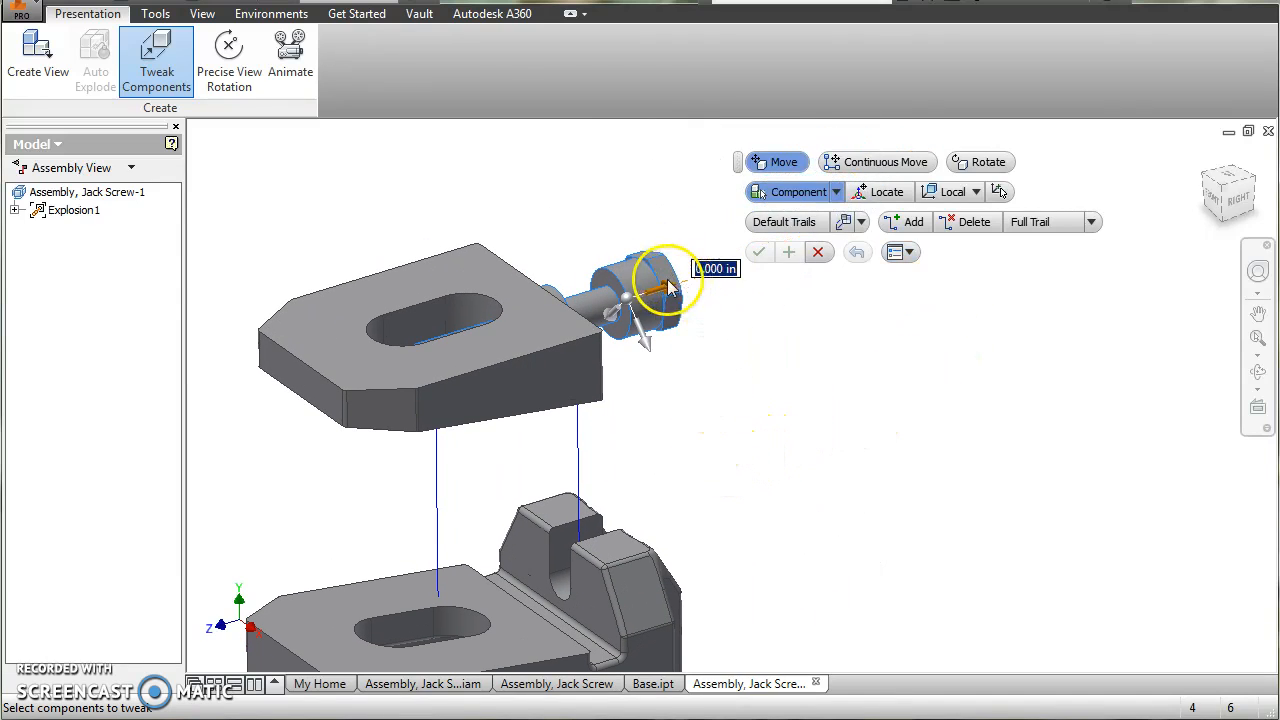
{"action": "left_click_drag", "start_coordinate": [667, 290], "coordinate": [925, 222]}
{"action": "left_click", "coordinate": [922, 285]}
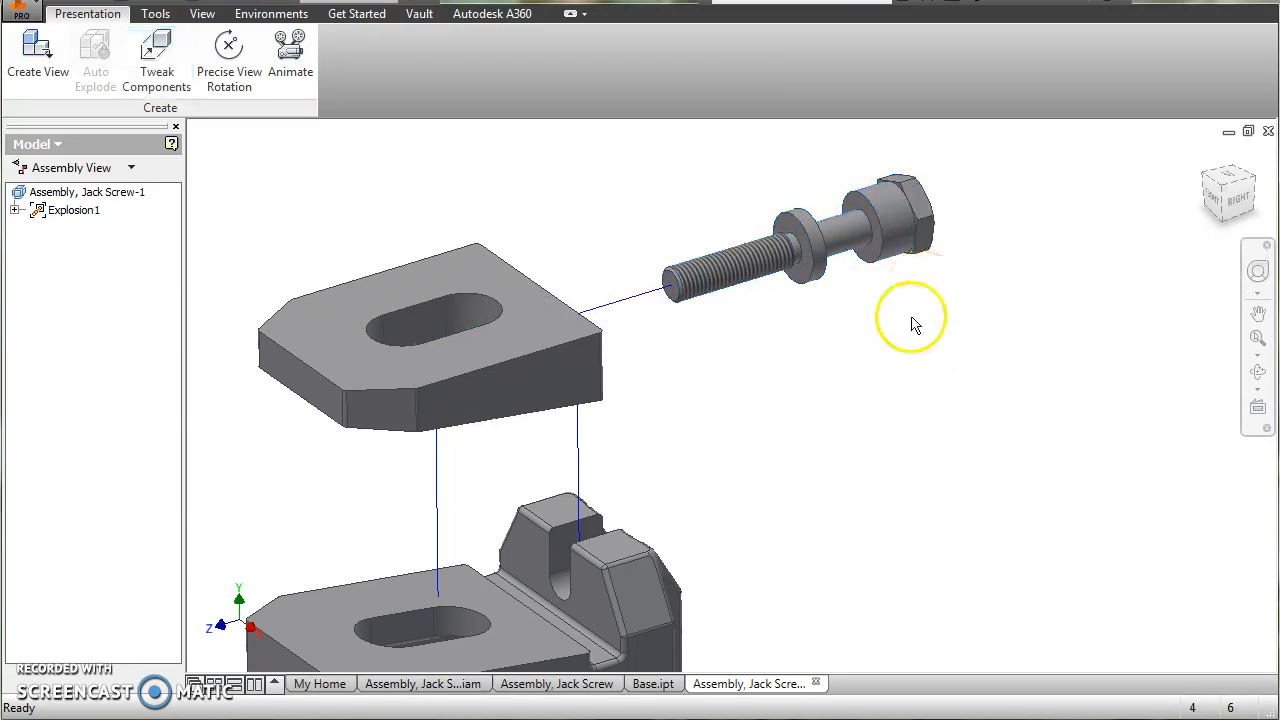
{"action": "scroll", "coordinate": [890, 471], "scroll_direction": "up", "scroll_amount": 2}
{"action": "scroll", "coordinate": [878, 471], "scroll_direction": "down", "scroll_amount": 4}
{"action": "middle_click_drag", "start_coordinate": [870, 472], "coordinate": [931, 349]}
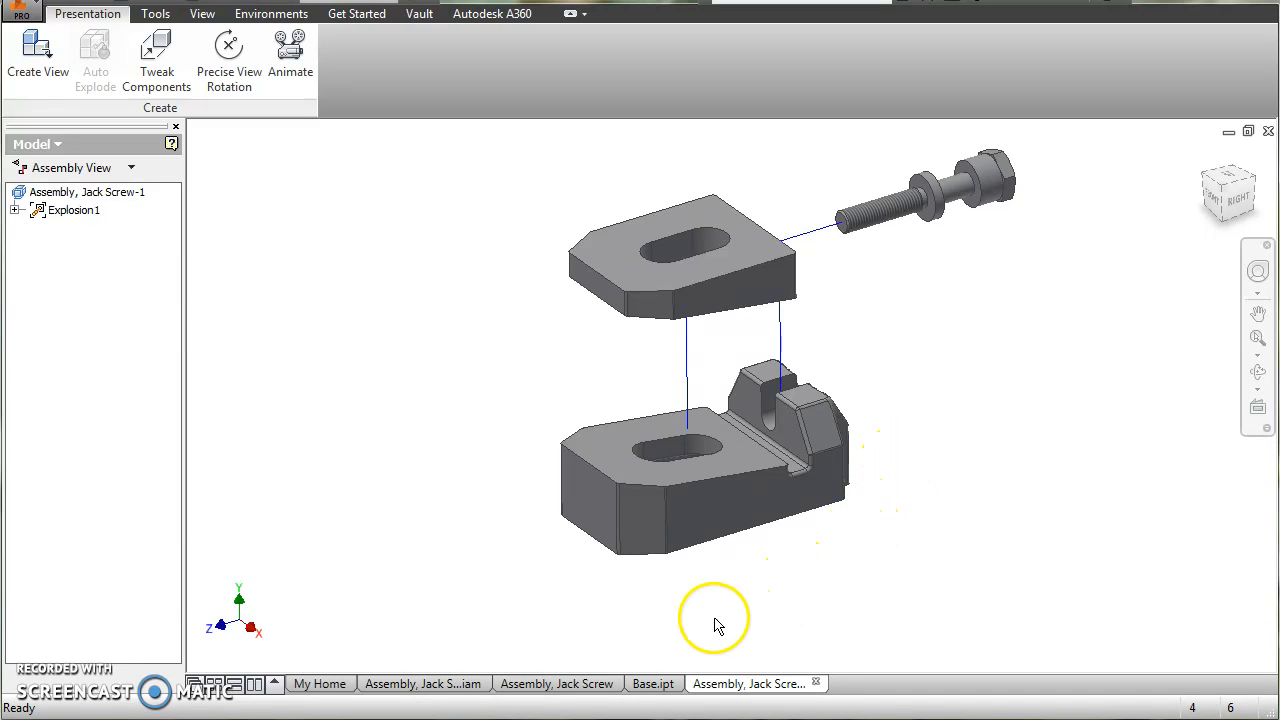
- Switch to the Assembly, Jack Screw drawing and move its isometric view to the upper-right corner of the sheet
{"action": "left_click", "coordinate": [434, 689]}
{"action": "left_click", "coordinate": [560, 685]}
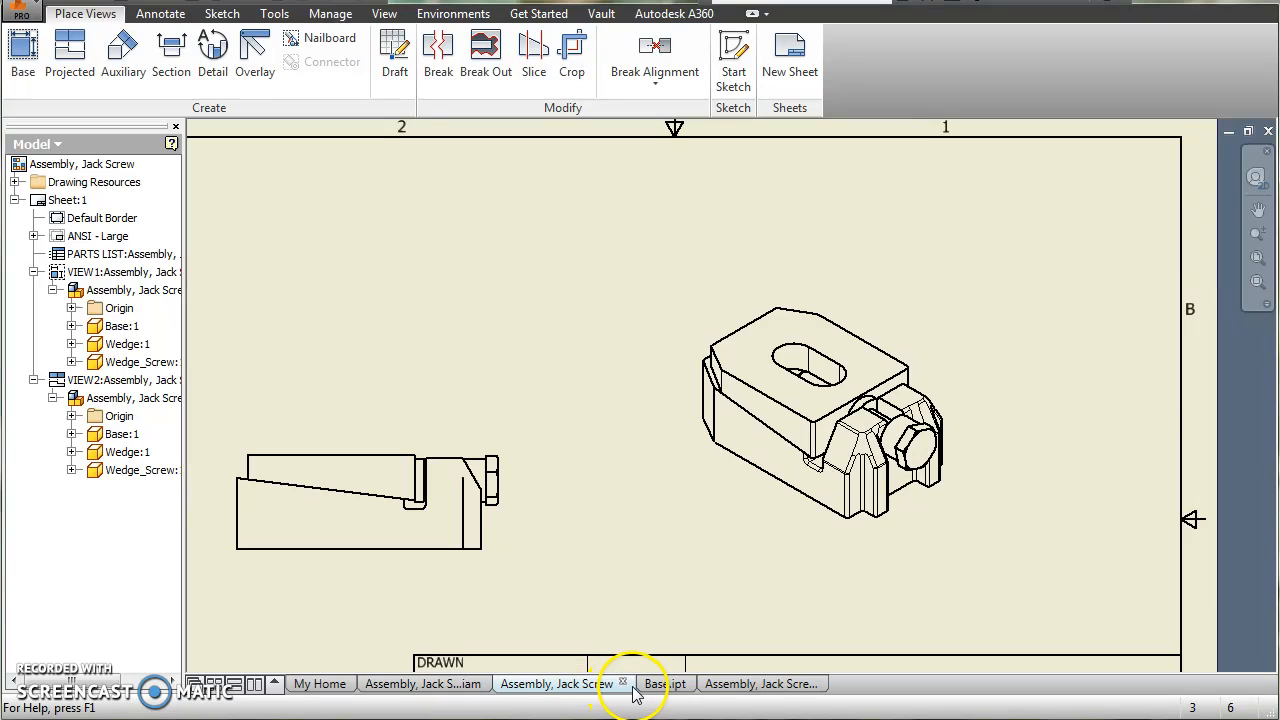
{"action": "mouse_move", "coordinate": [638, 693]}
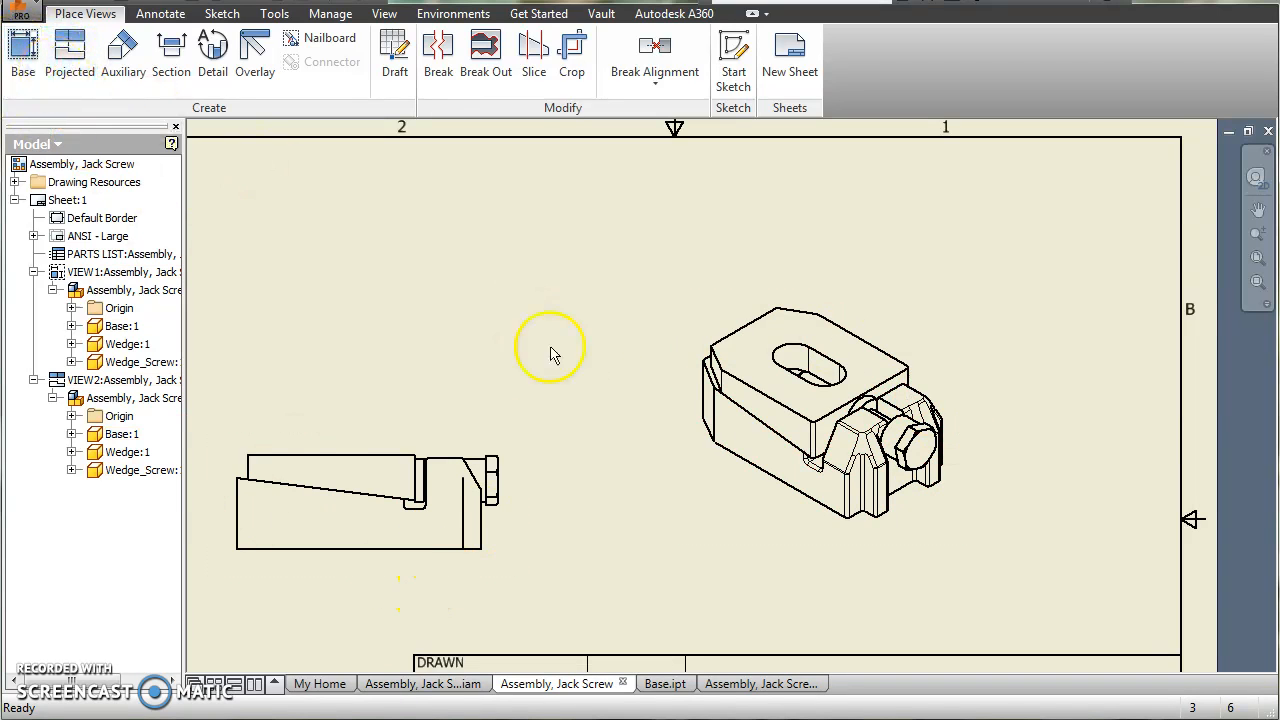
{"action": "scroll", "coordinate": [703, 472], "scroll_direction": "up", "scroll_amount": 2}
{"action": "scroll", "coordinate": [705, 488], "scroll_direction": "down", "scroll_amount": 4}
{"action": "left_click_drag", "start_coordinate": [795, 527], "coordinate": [931, 430]}
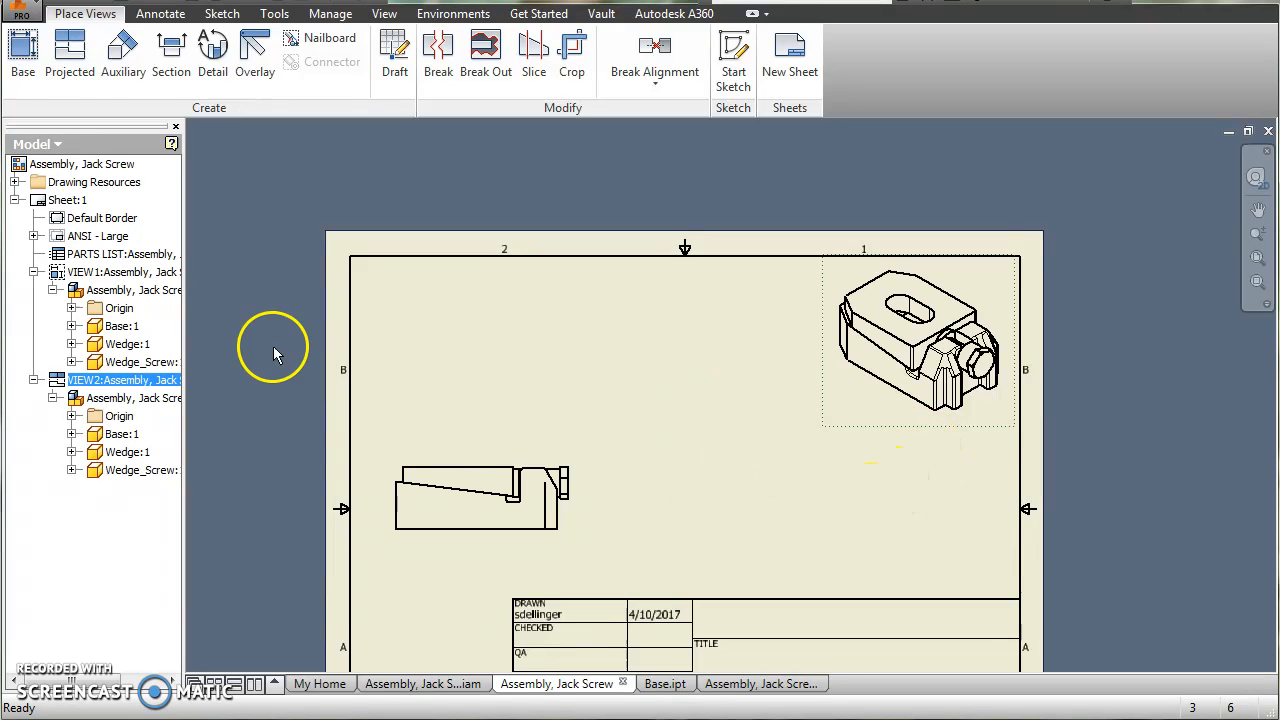
- Start a base view on the sheet with the Assembly, Jack Screw-1 presentation as its source
{"action": "left_click", "coordinate": [24, 55]}
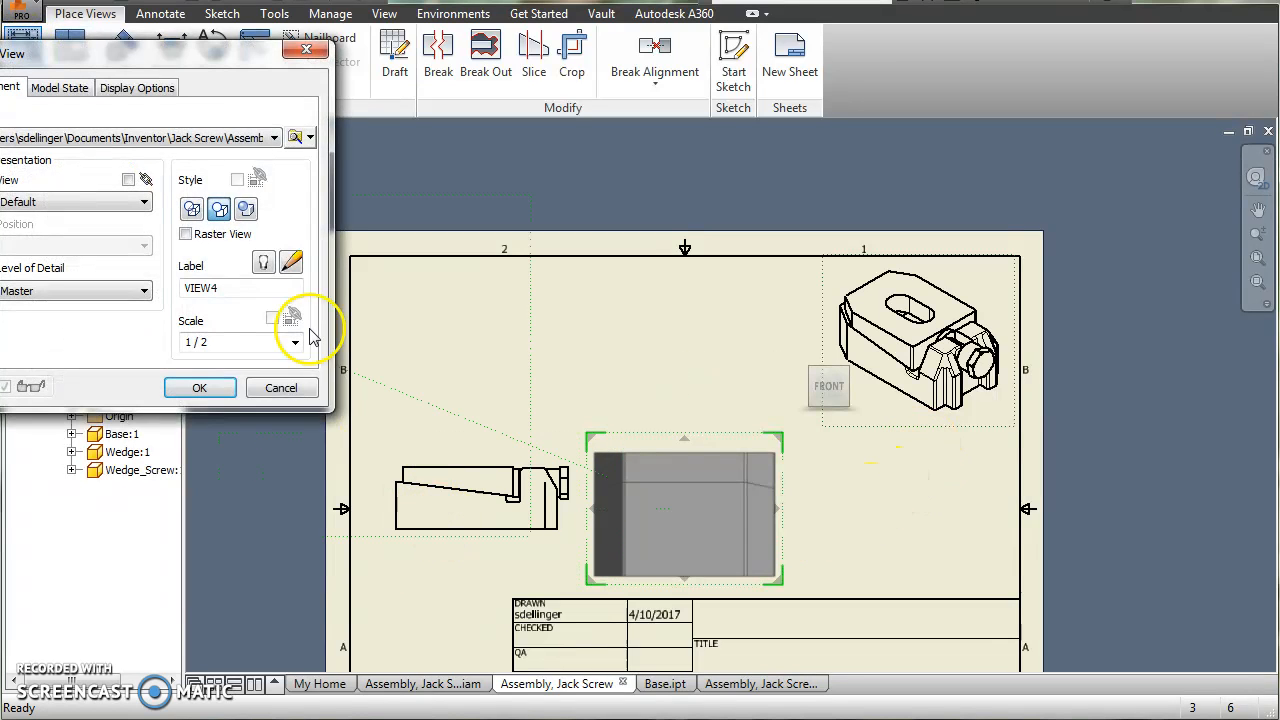
{"action": "left_click_drag", "start_coordinate": [188, 62], "coordinate": [345, 63]}
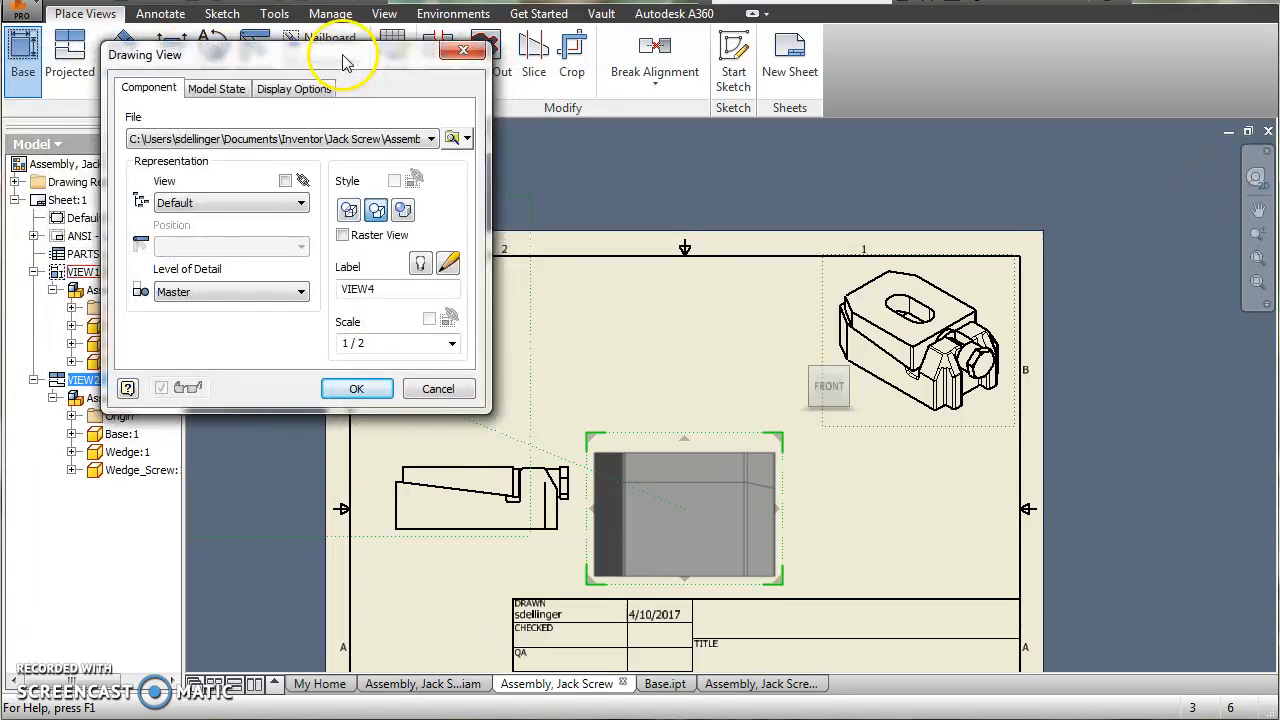
{"action": "left_click", "coordinate": [362, 140]}
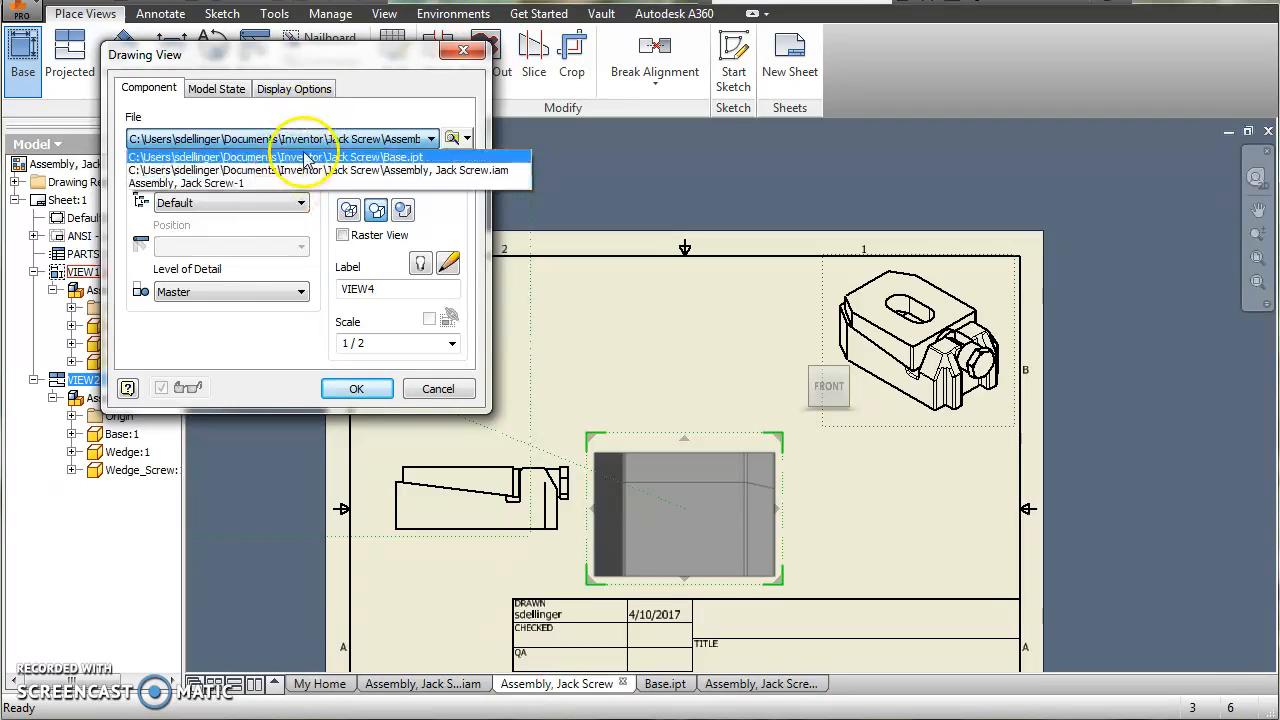
{"action": "left_click", "coordinate": [268, 184]}
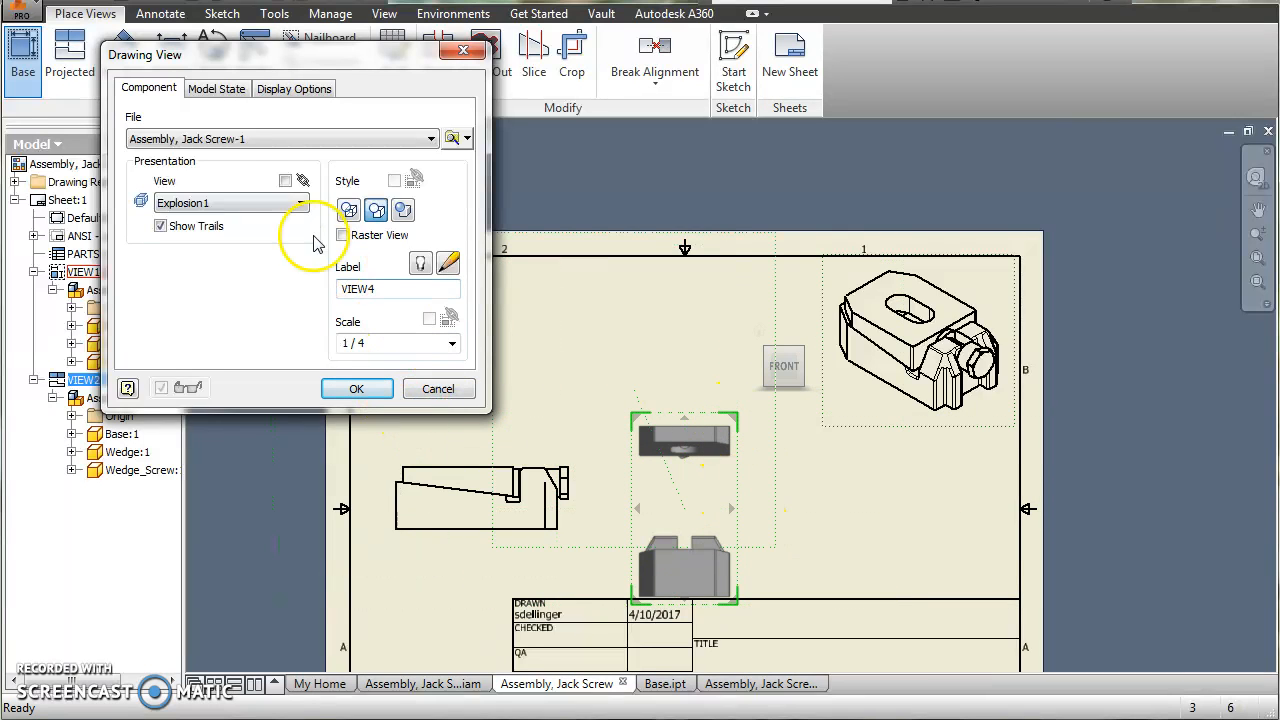
- Try Base.ipt and Assembly, Jack Screw.iam as the base view's source, returning to the Assembly, Jack Screw-1 presentation
{"action": "left_click", "coordinate": [240, 139]}
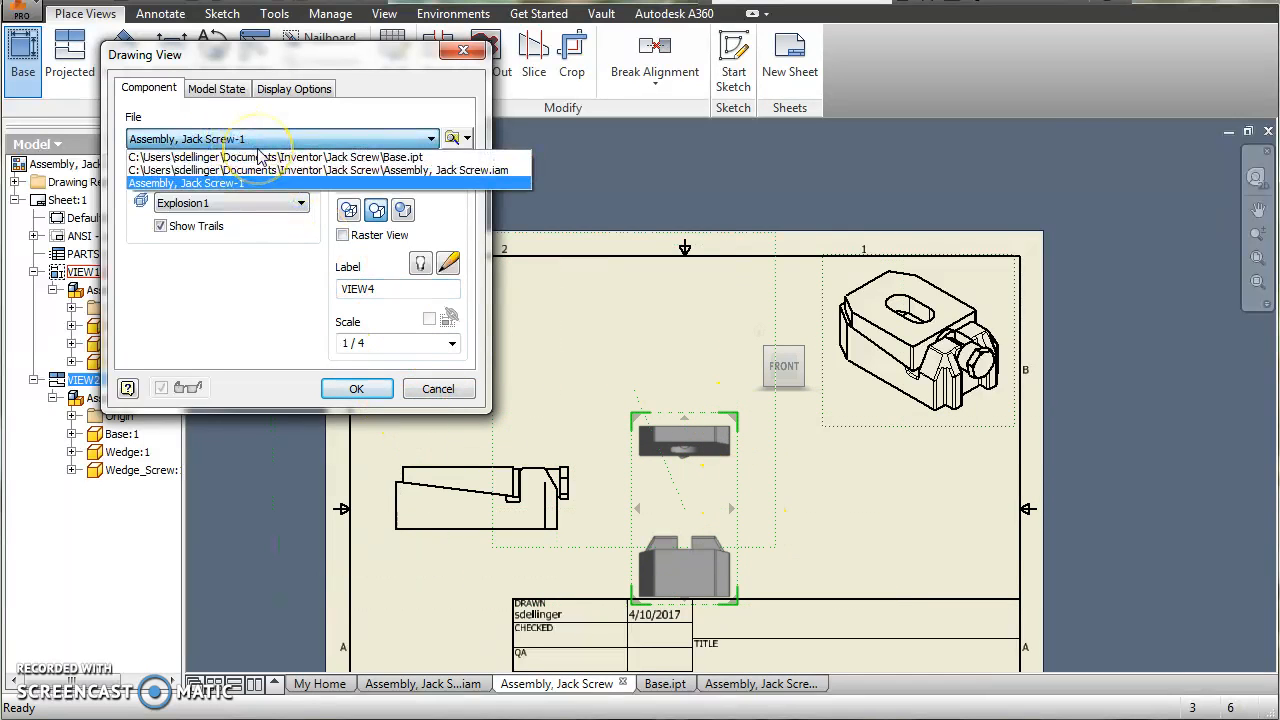
{"action": "left_click", "coordinate": [258, 157]}
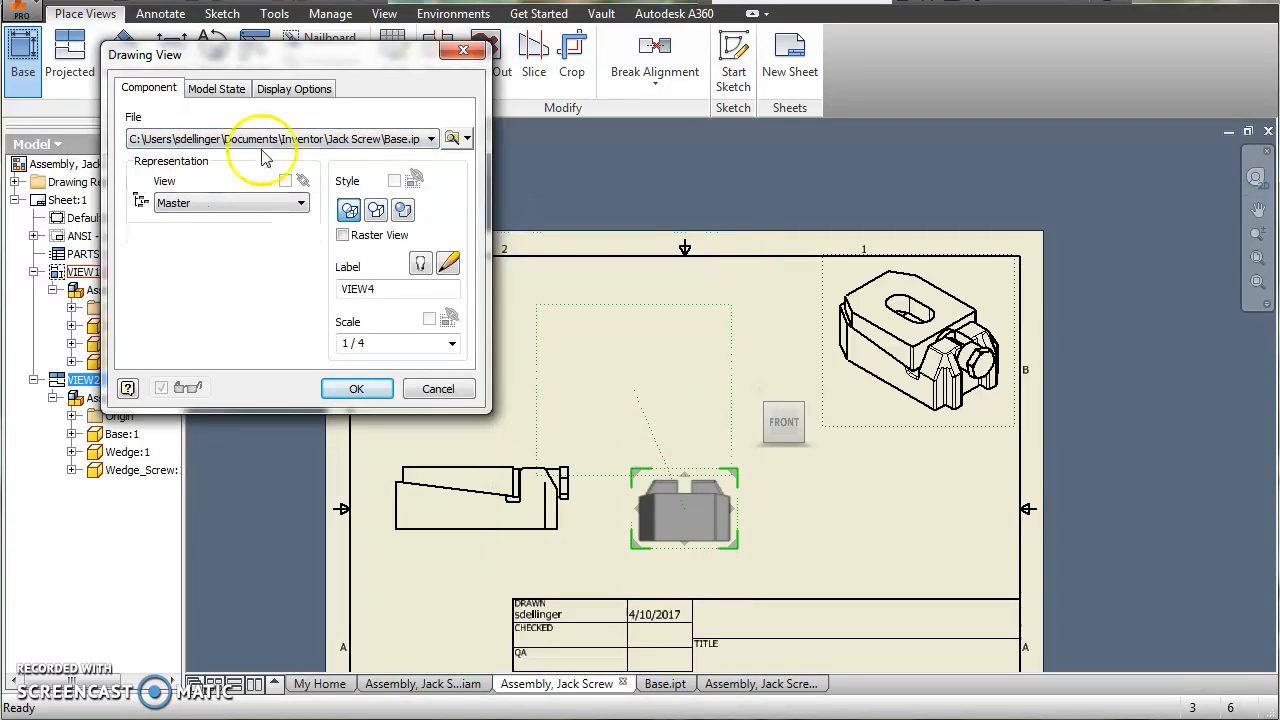
{"action": "left_click", "coordinate": [271, 139]}
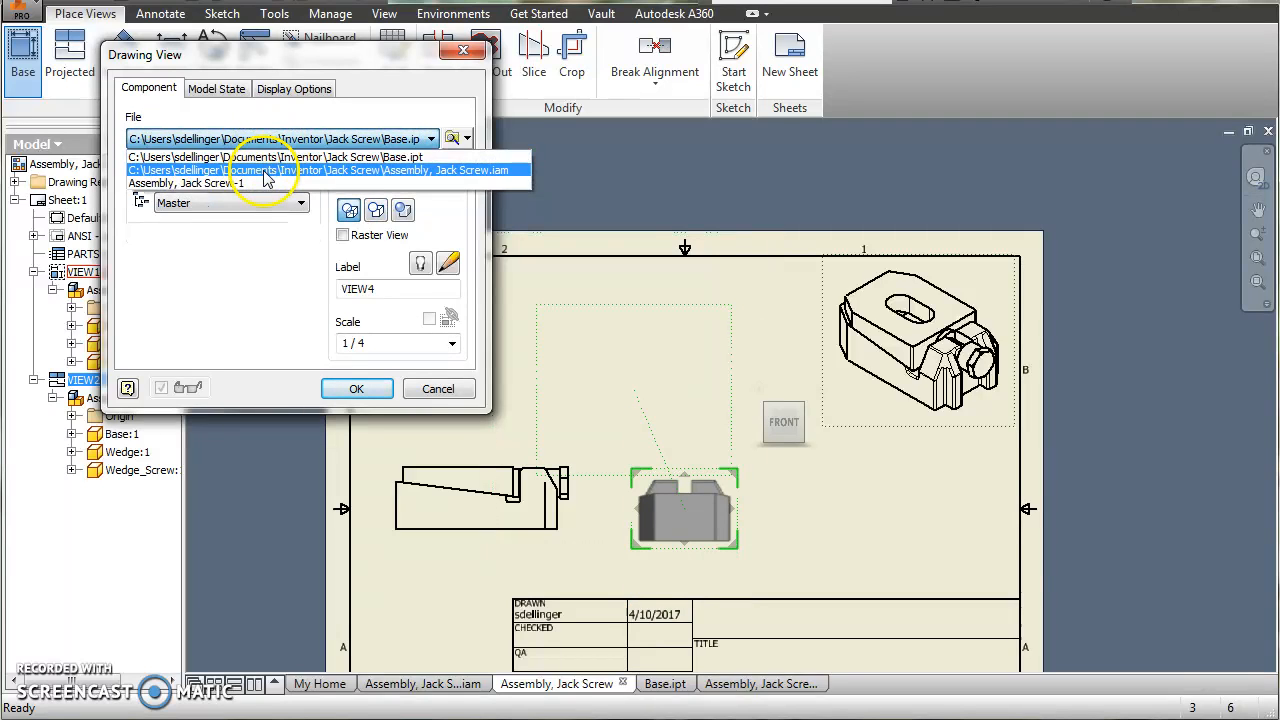
{"action": "left_click", "coordinate": [268, 170]}
{"action": "left_click", "coordinate": [300, 139]}
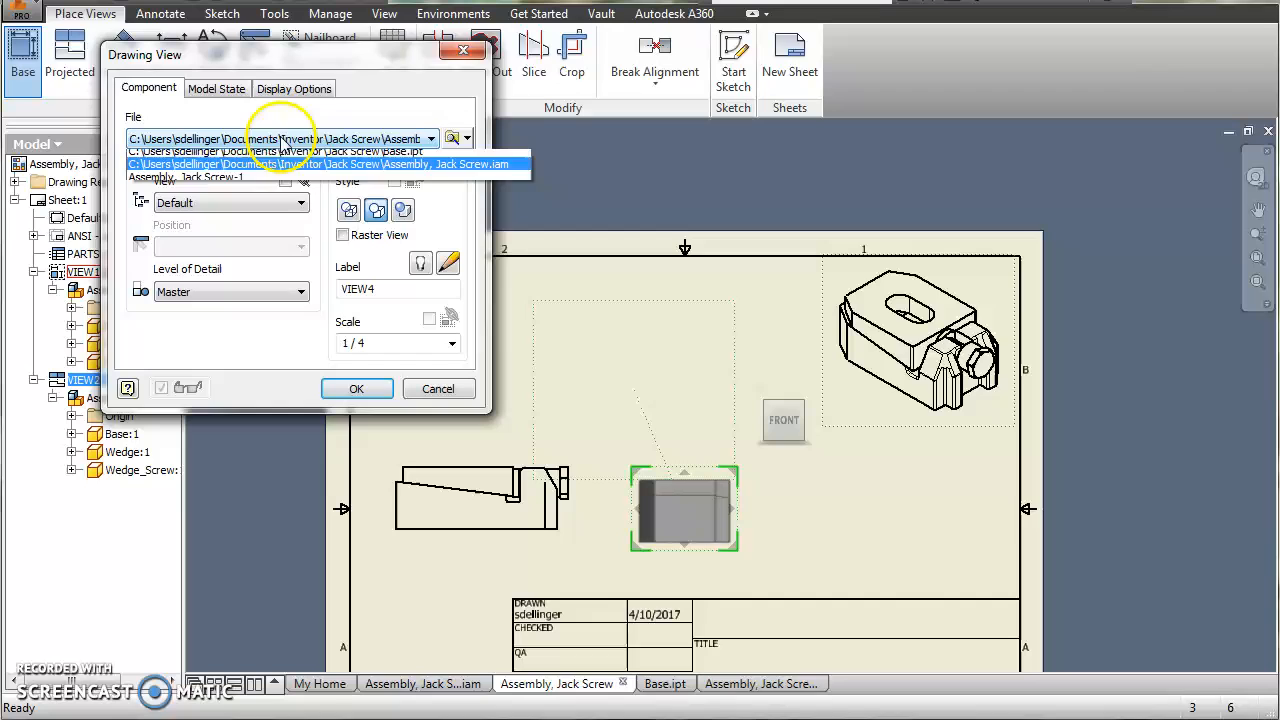
{"action": "left_click", "coordinate": [246, 177]}
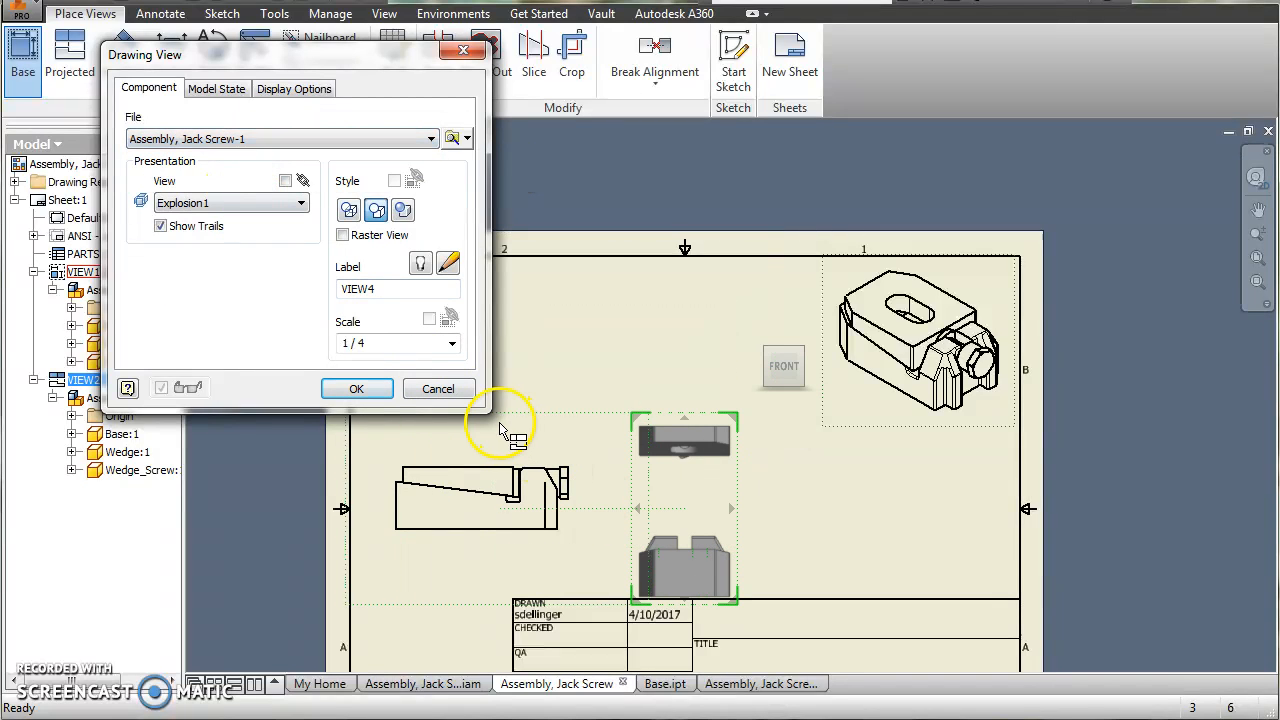
{"action": "left_click", "coordinate": [262, 140]}
{"action": "left_click", "coordinate": [260, 170]}
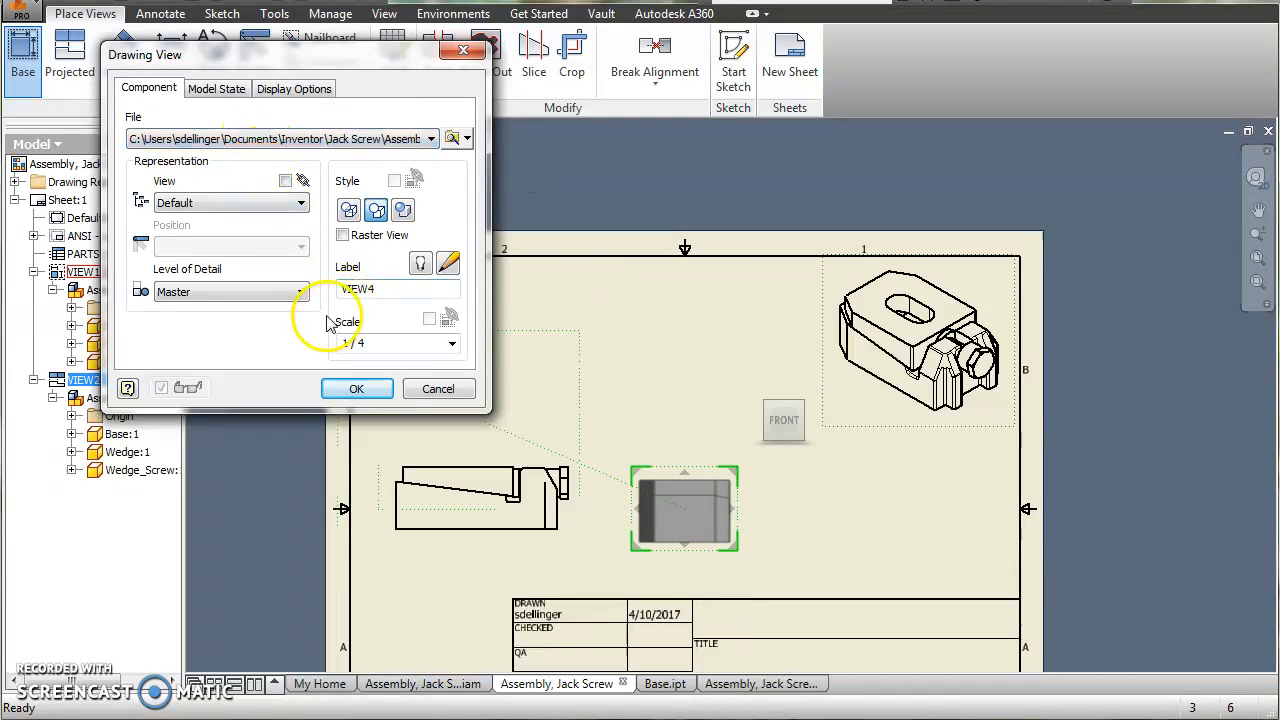
{"action": "left_click", "coordinate": [192, 139]}
{"action": "left_click", "coordinate": [222, 186]}
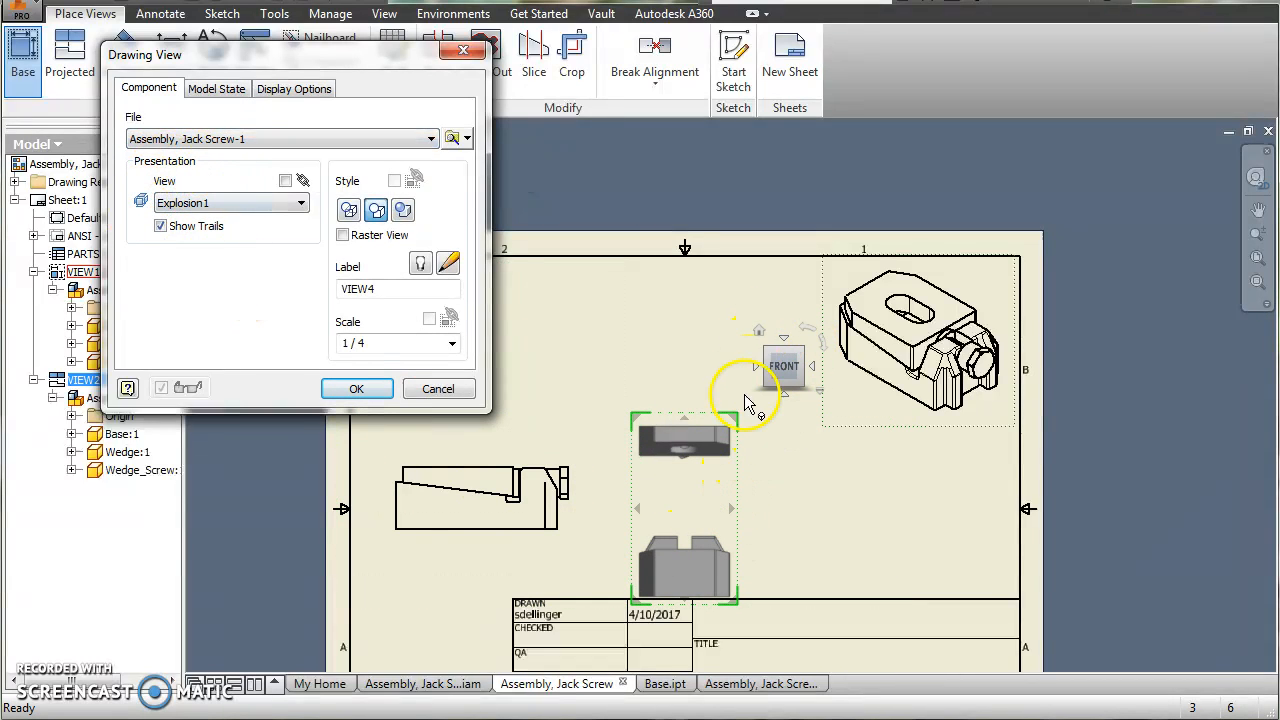
- Place the exploded view in its home isometric orientation, saving the presentation as Assembly, Jack Screw-1 in the Jack Screw folder with all its dependents
{"action": "left_click", "coordinate": [762, 334]}
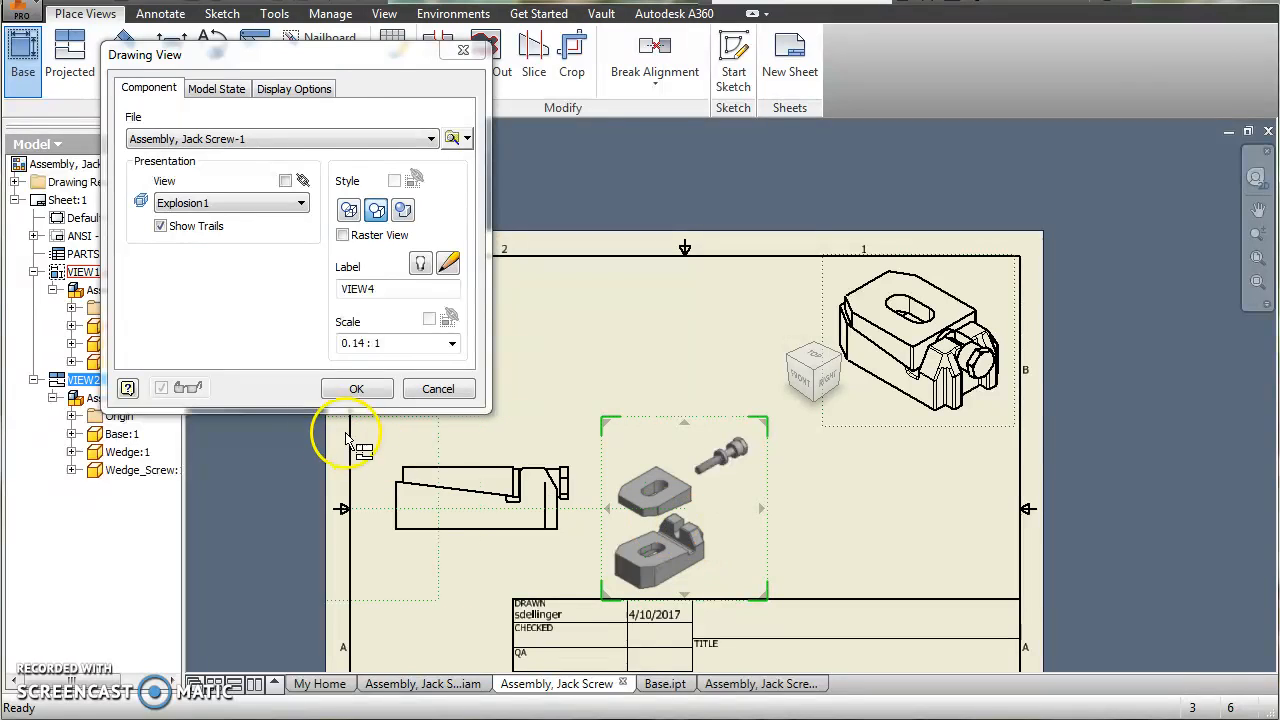
{"action": "left_click", "coordinate": [357, 392]}
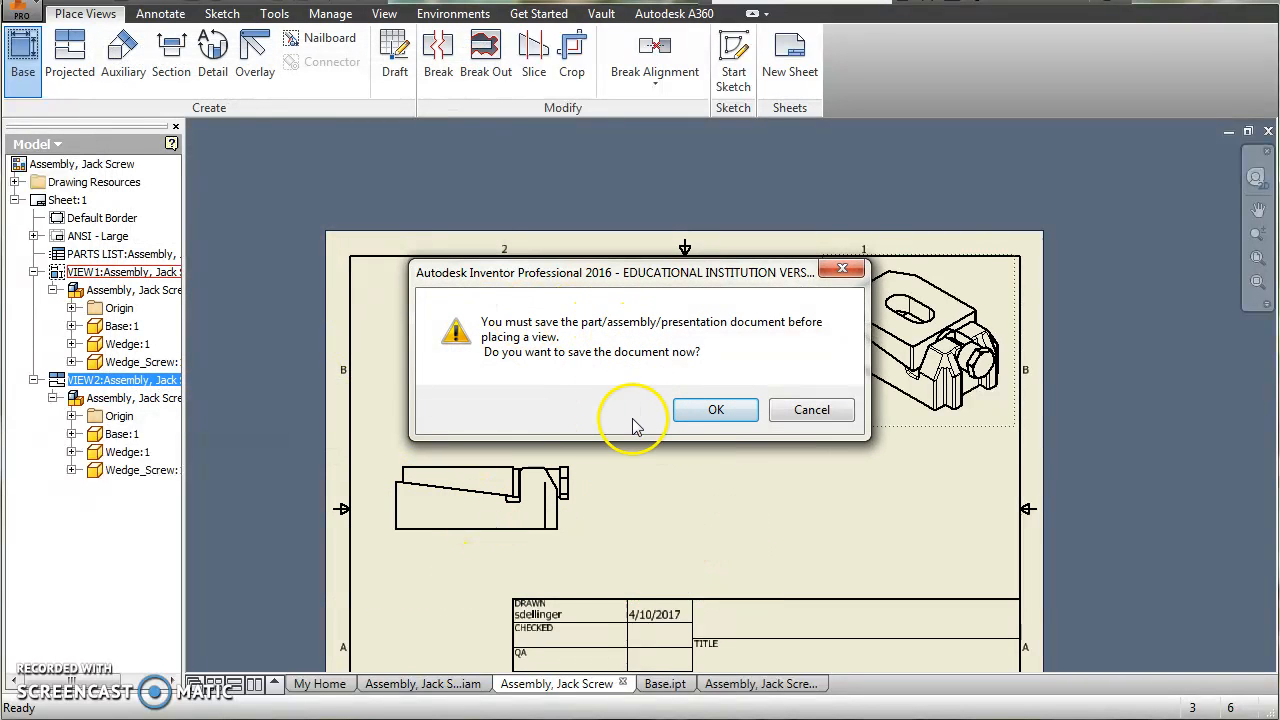
{"action": "left_click", "coordinate": [715, 409]}
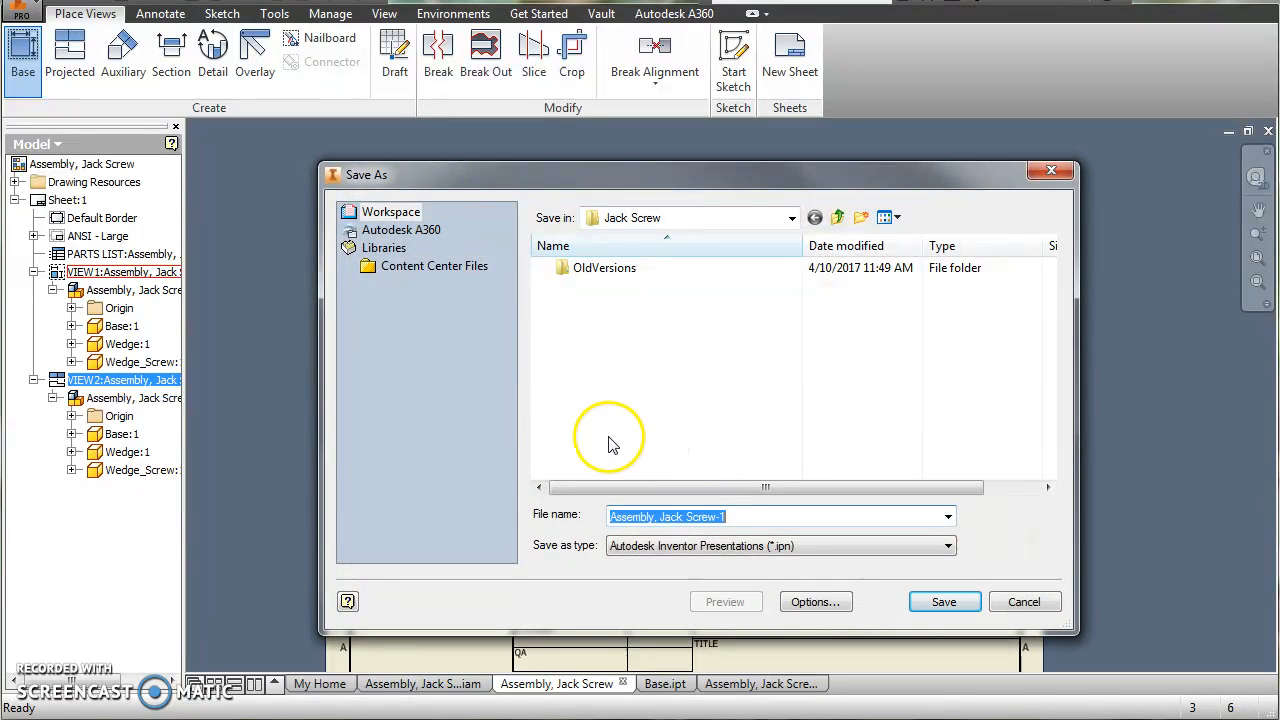
{"action": "left_click", "coordinate": [943, 601]}
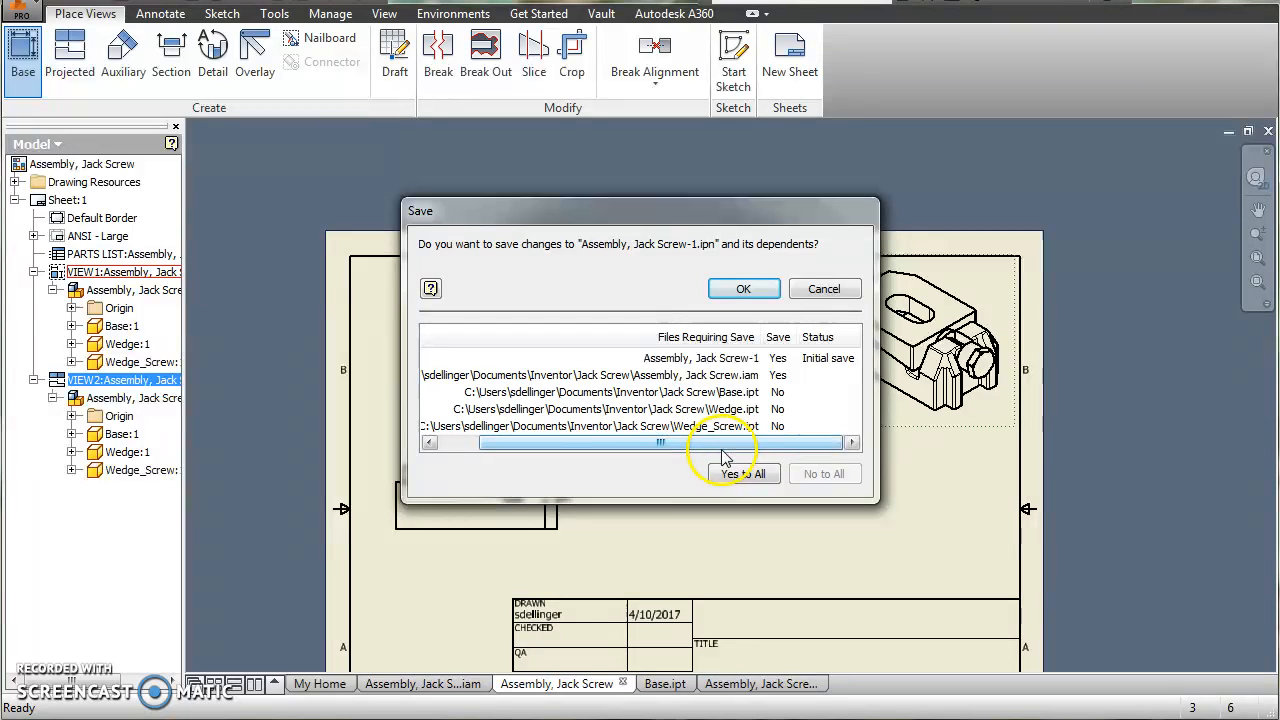
{"action": "left_click", "coordinate": [748, 476]}
{"action": "left_click", "coordinate": [744, 290]}
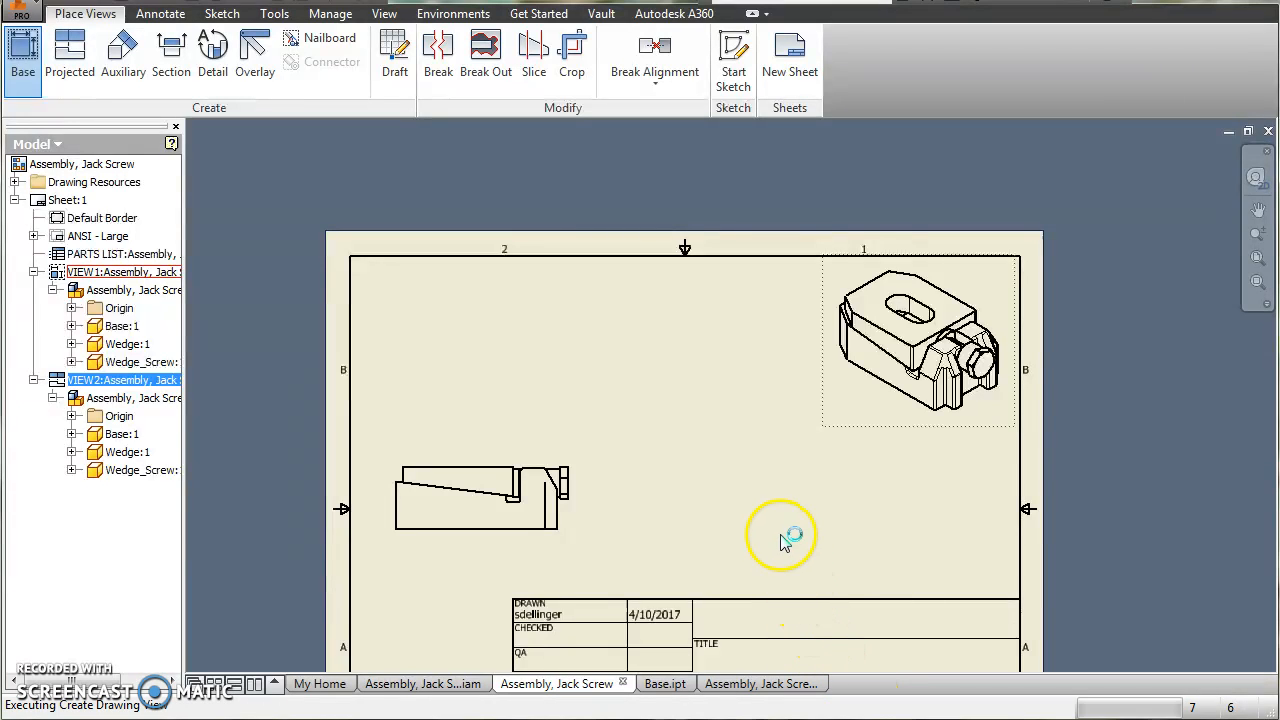
{"action": "scroll", "coordinate": [731, 524], "scroll_direction": "up", "scroll_amount": 4}
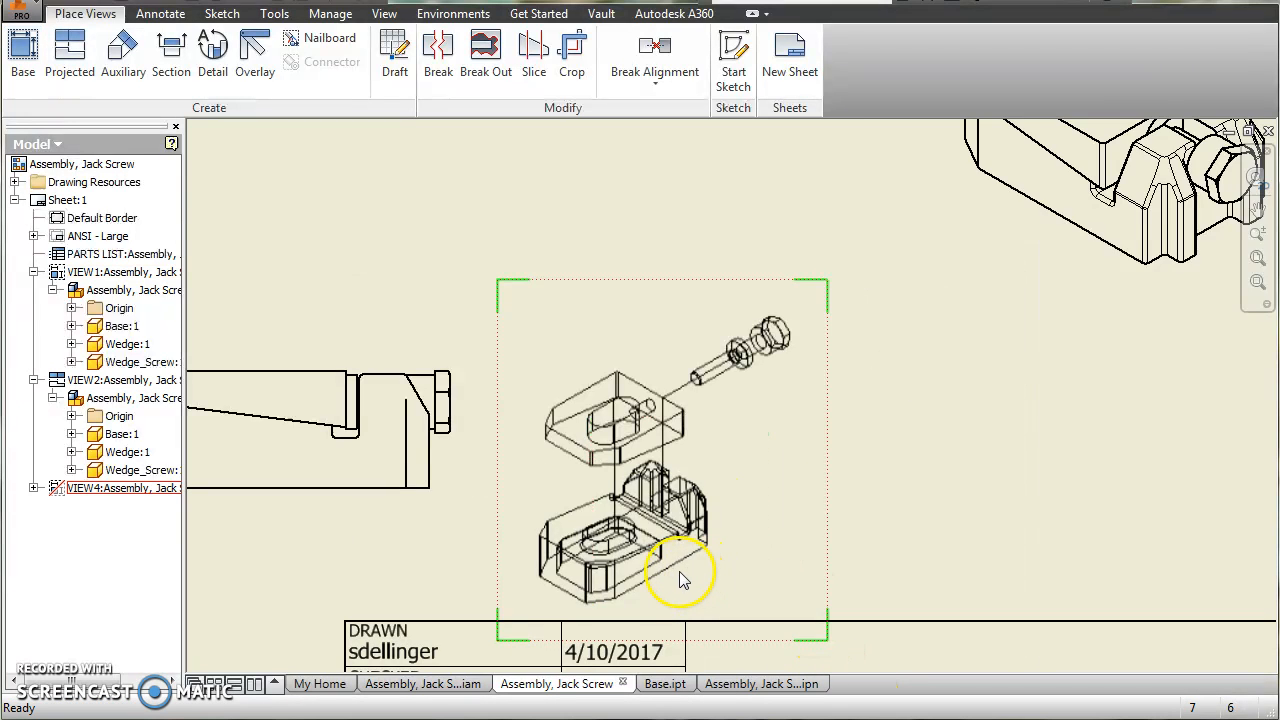
{"action": "left_click", "coordinate": [657, 555]}
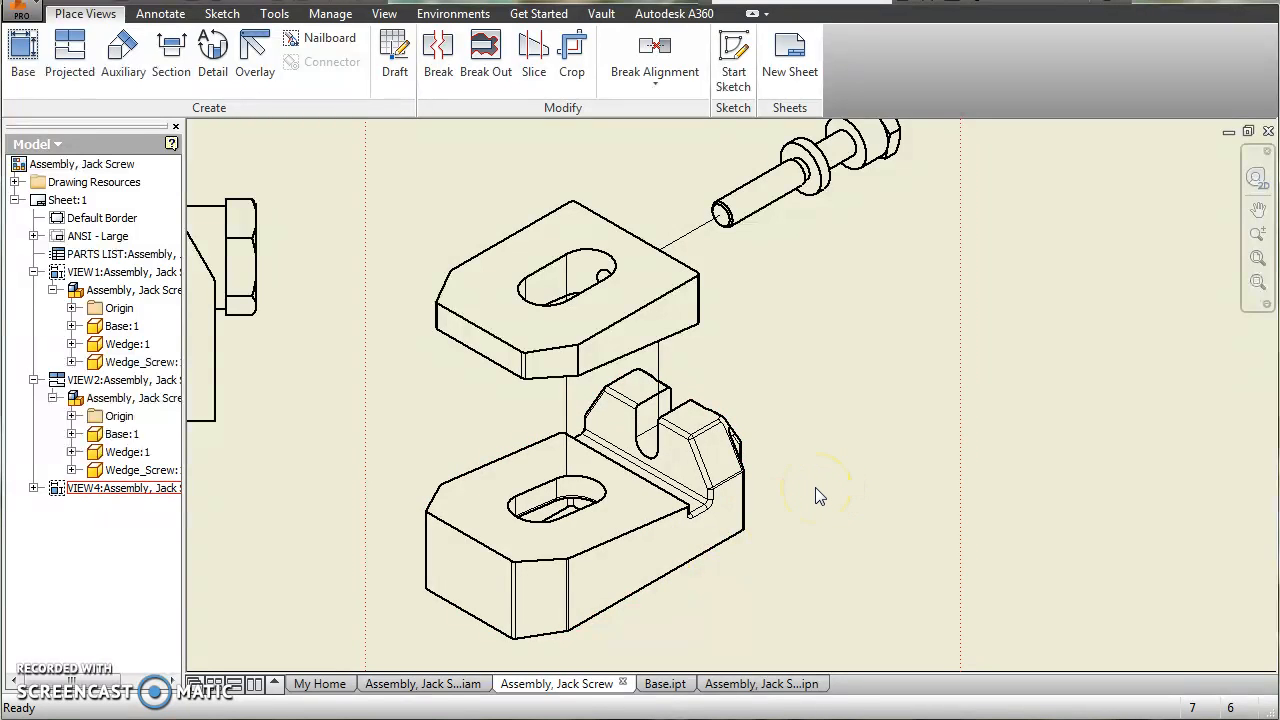
{"action": "left_click", "coordinate": [655, 512]}
{"action": "left_click", "coordinate": [96, 602]}
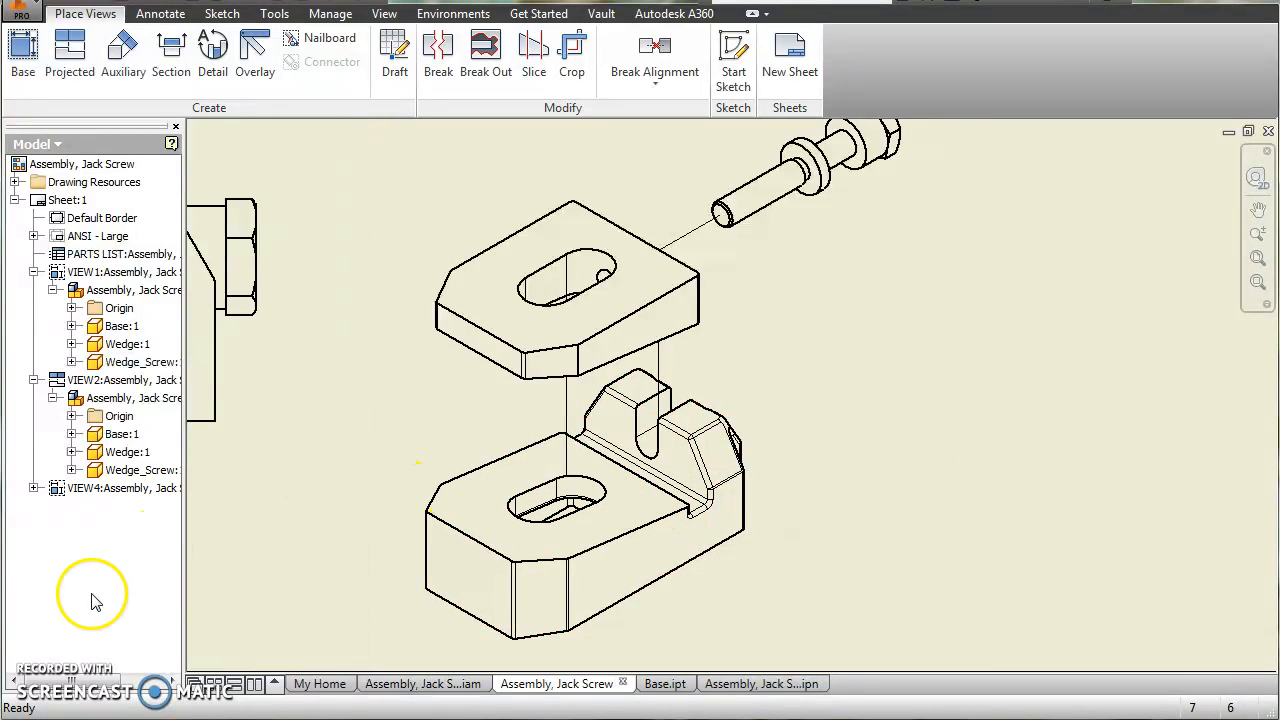